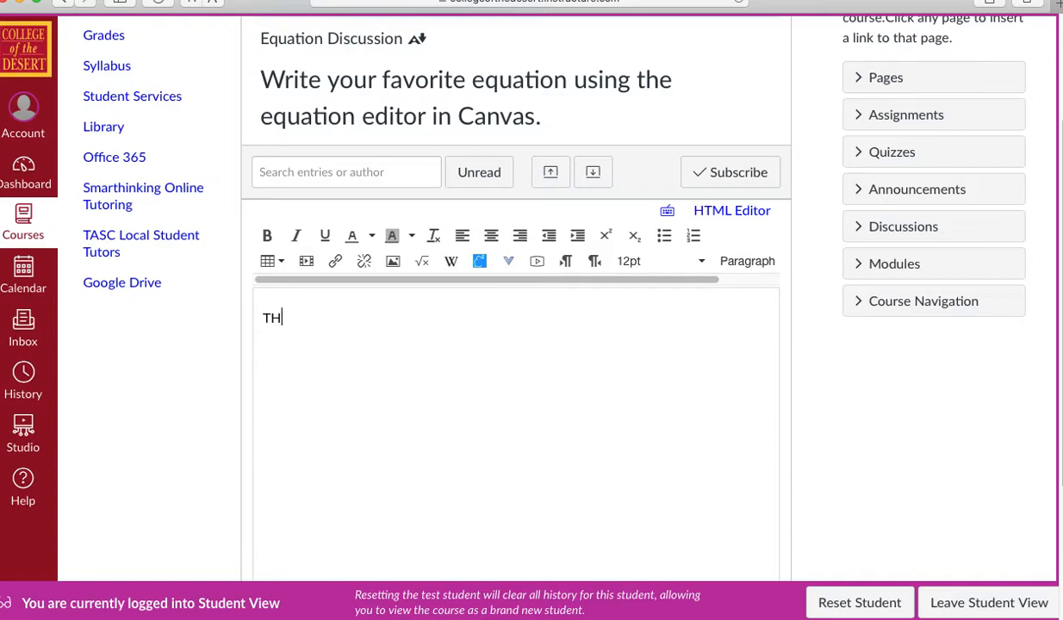
Write "There is no audio for this video. There is nothing wrong with your speakers." as the discussion reply's opening line.
{"action": "key", "text": "BackSpace"}
{"action": "type", "text": "here is no audio for this video. Ther is"}
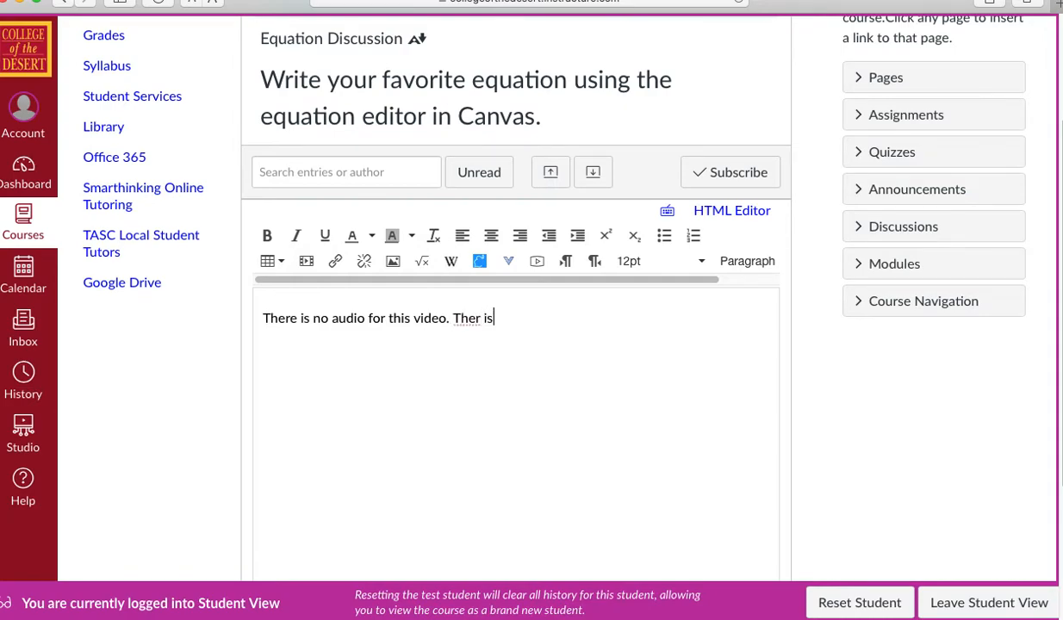
{"action": "key", "text": "BackSpace"}
{"action": "key", "text": "BackSpace"}
{"action": "type", "text": "e is nothign wr"}
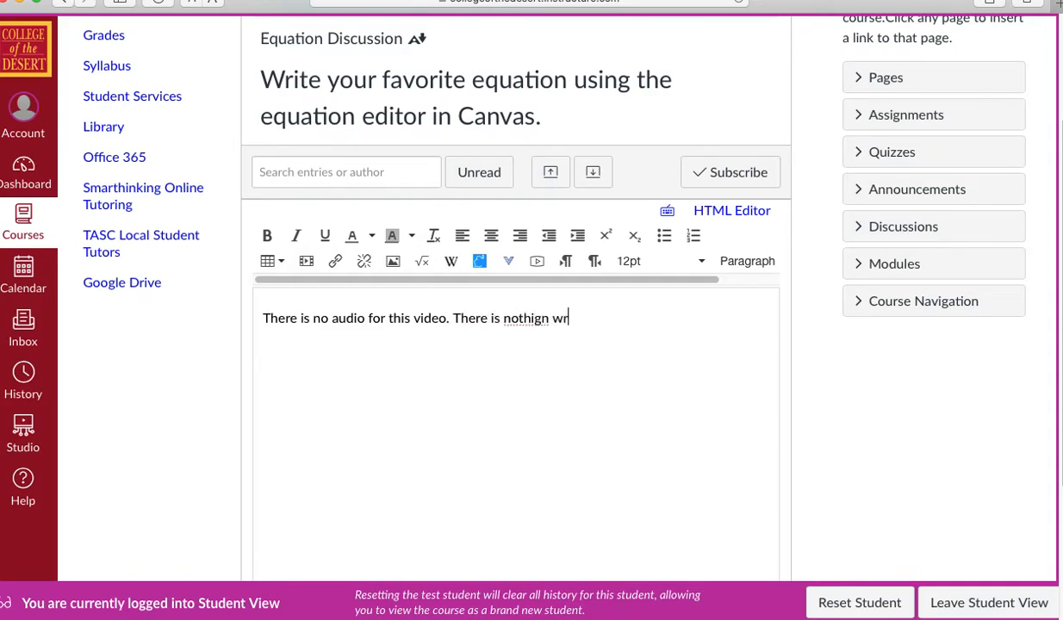
{"action": "key", "text": "BackSpace"}
{"action": "key", "text": "BackSpace"}
{"action": "key", "text": "BackSpace"}
{"action": "key", "text": "BackSpace"}
{"action": "key", "text": "BackSpace"}
{"action": "type", "text": "ng wrong with your speakers"}
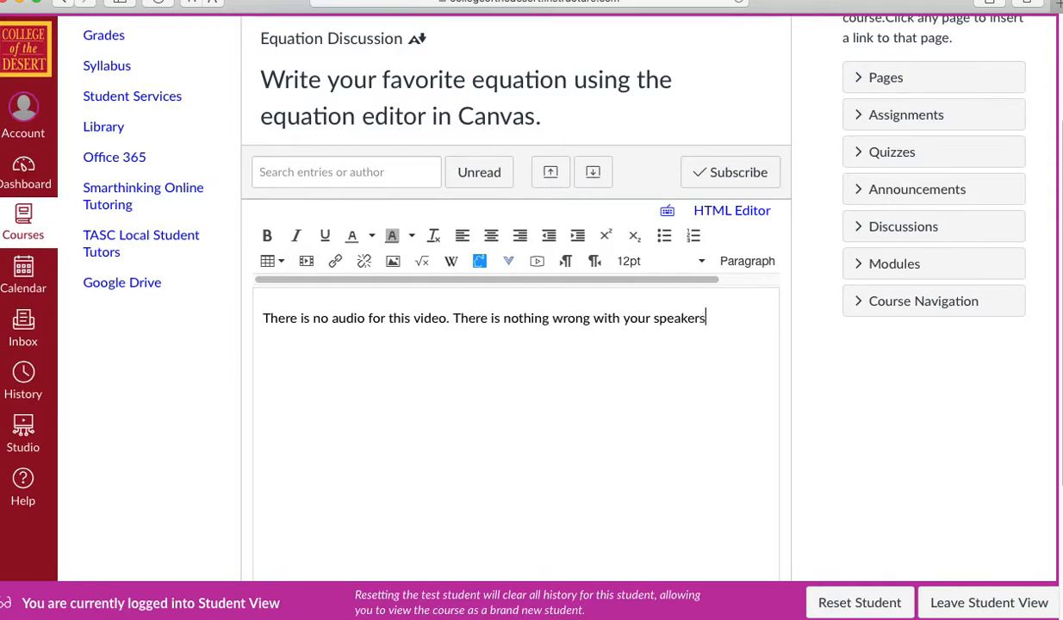
{"action": "type", "text": "."}
Leave a blank line and add "This video is to show you how to use the equation editor in Canvas." as a new paragraph.
{"action": "key", "text": "Return"}
{"action": "key", "text": "Return"}
{"action": "type", "text": "This video is to showyou how to"}
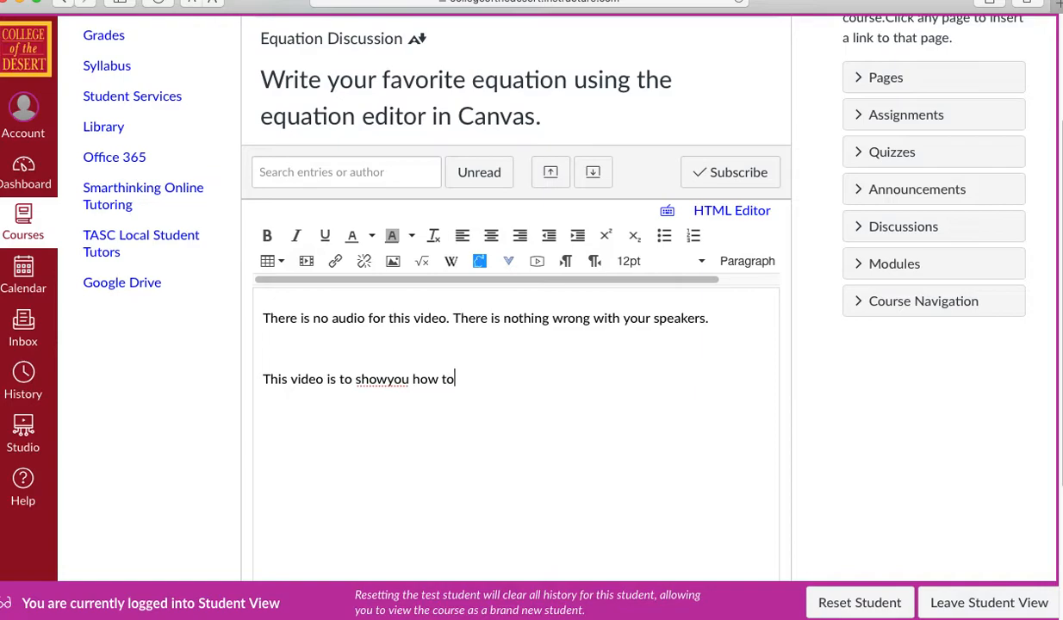
{"action": "left_click", "coordinate": [385, 379]}
{"action": "left_click", "coordinate": [479, 373]}
{"action": "type", "text": "use the equation editor in Canvas."}
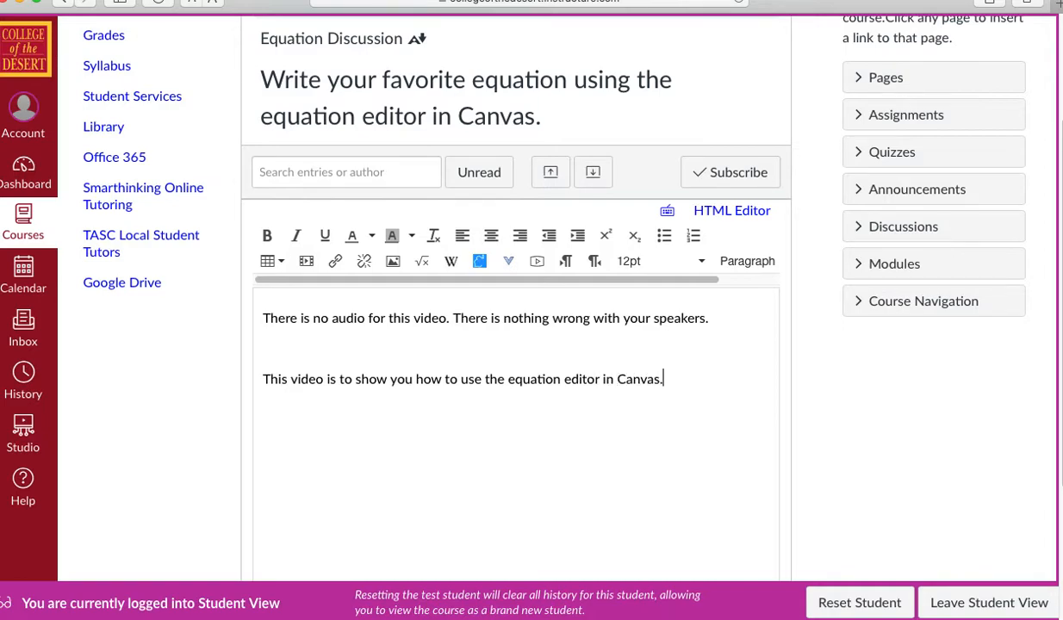
Continue the second paragraph with "I'm in a fake discussion, but this can be used in any Page, Assignment,".
{"action": "type", "text": " I'm in a fake s"}
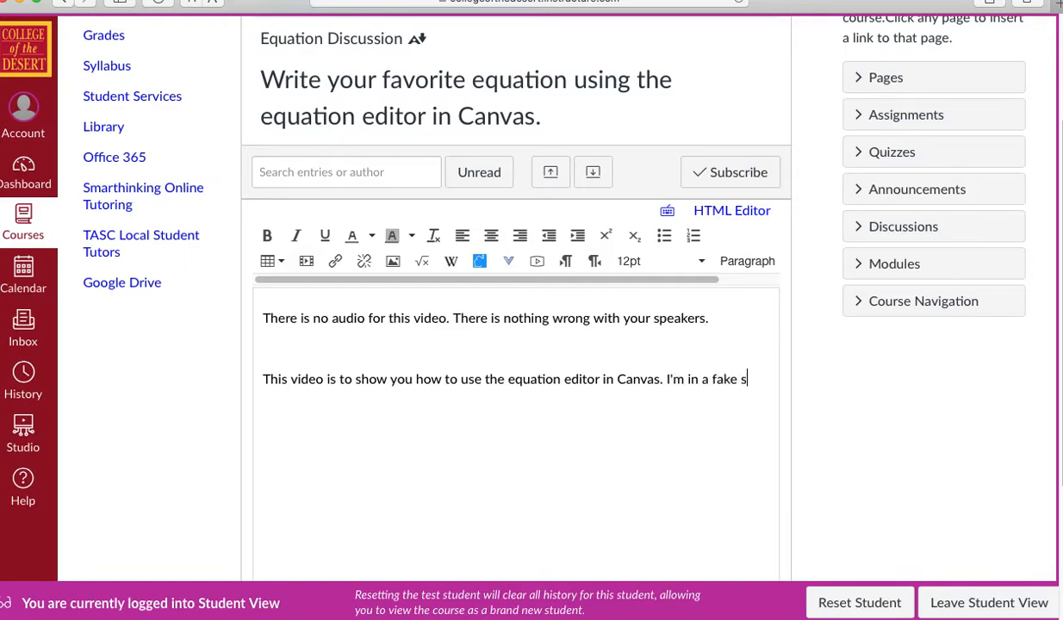
{"action": "key", "text": "BackSpace"}
{"action": "type", "text": "discussion "}
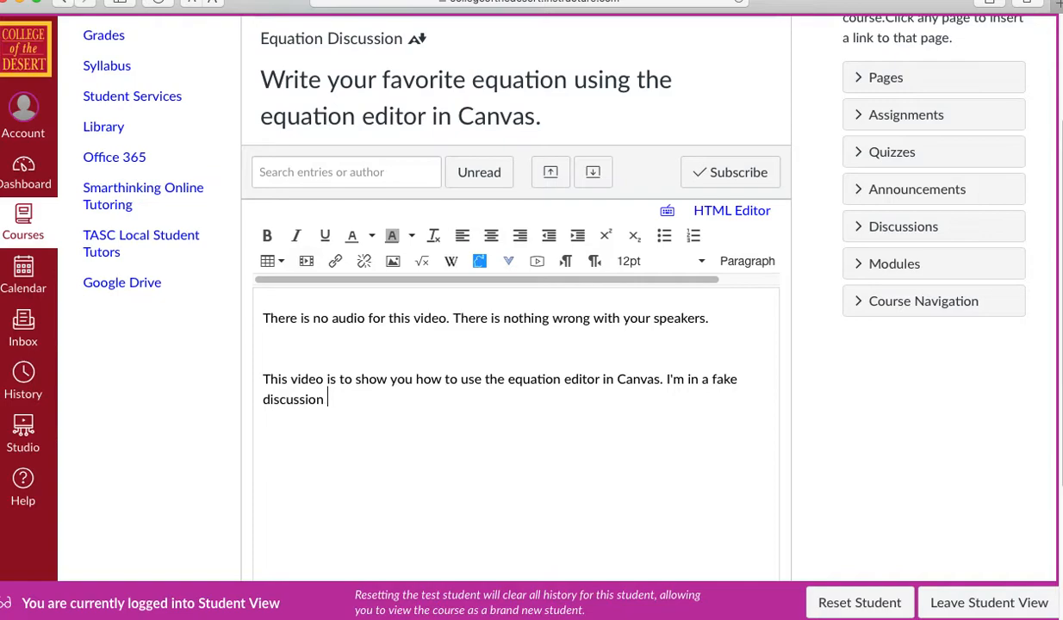
{"action": "type", "text": ", but this can be used in any Page, "}
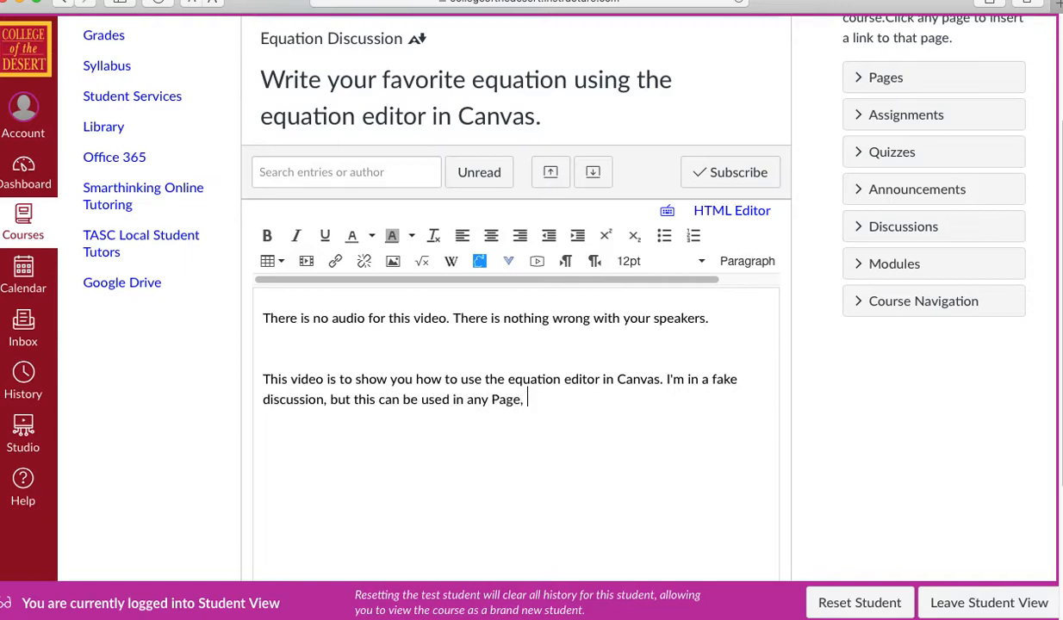
{"action": "type", "text": "Assignment,"}
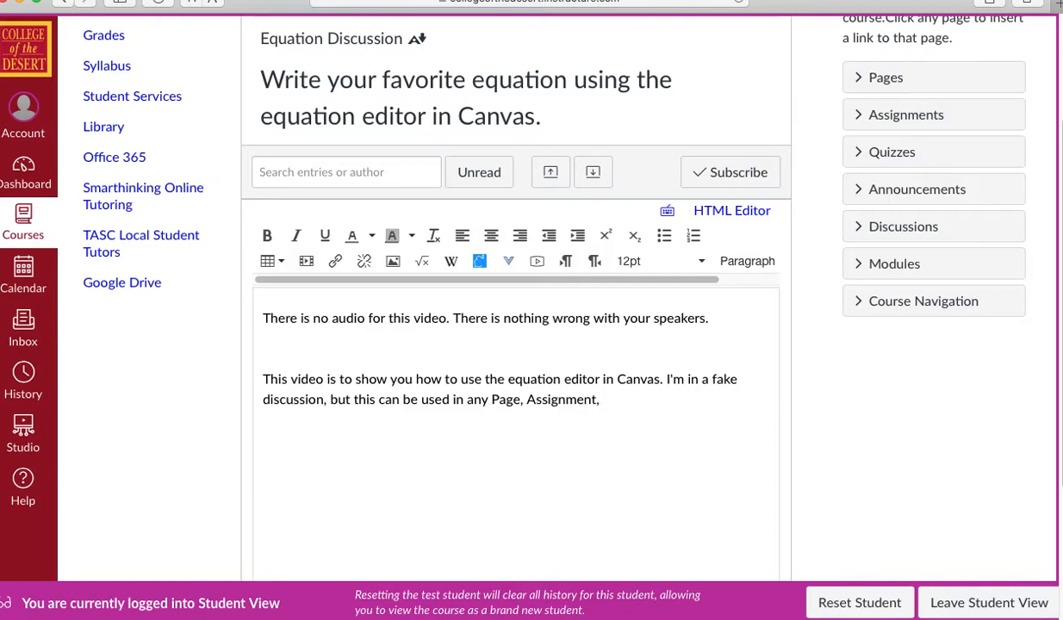
End the sentence with "Quiz, etc." and add a new paragraph reading "Let's say I want to write the Compound Interest Formula.".
{"action": "type", "text": " Quiz, etc.Let's say I want to write"}
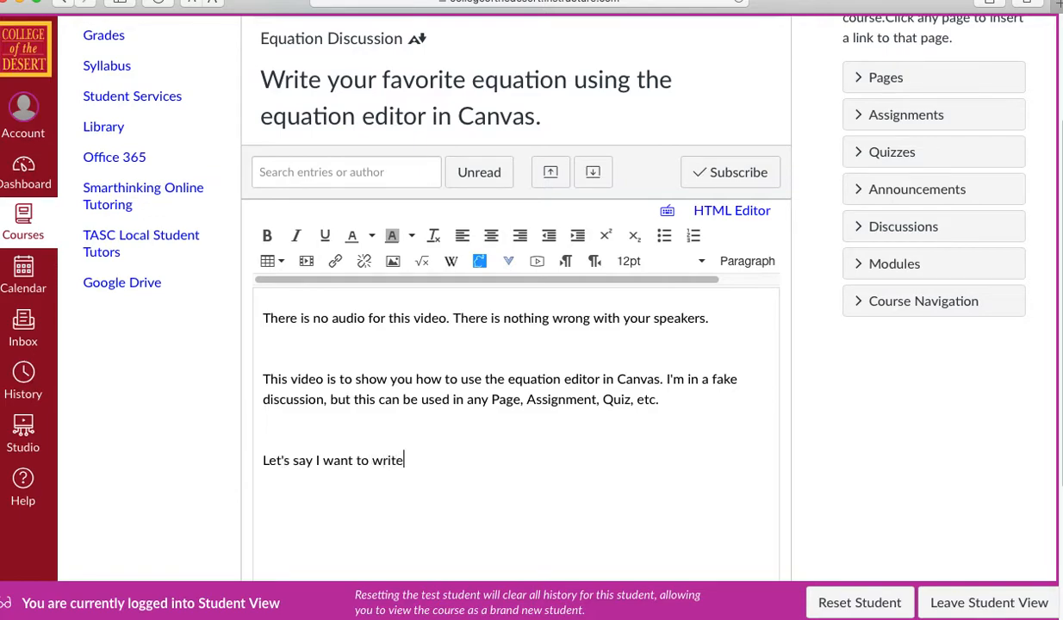
{"action": "type", "text": " the Compound In"}
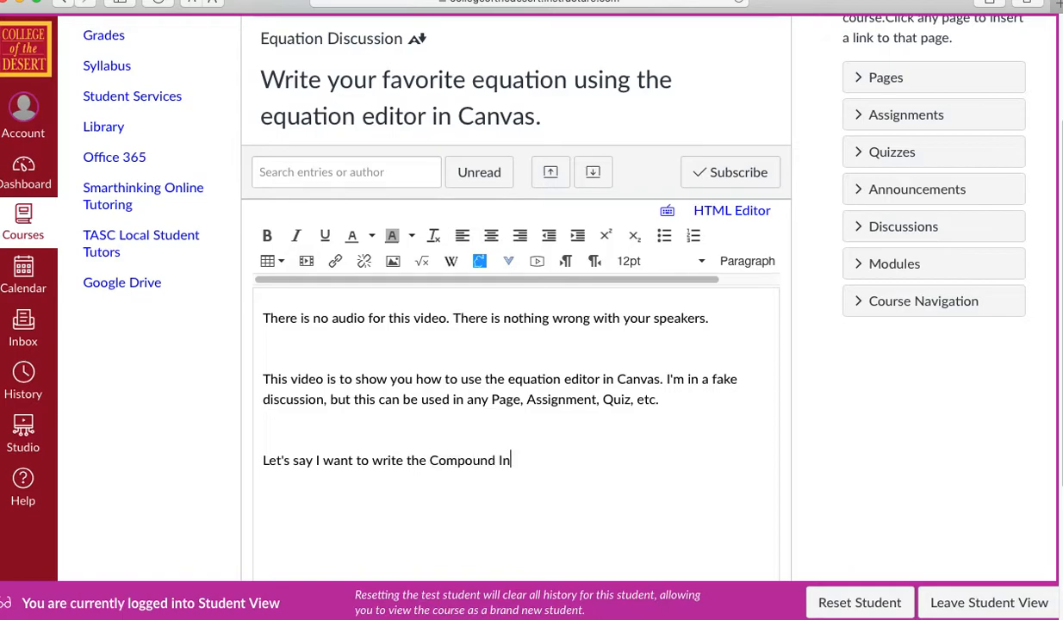
{"action": "type", "text": "terest Formula."}
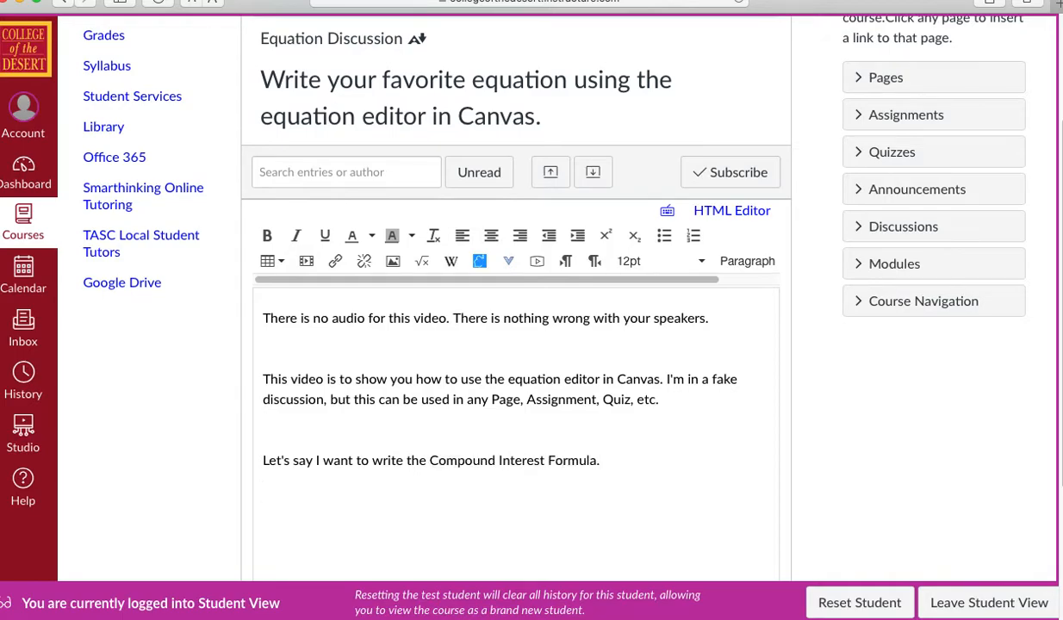
Open the math equation editor to add a formula below the reply text.
{"action": "left_click_drag", "start_coordinate": [1059, 325], "coordinate": [1056, 405]}
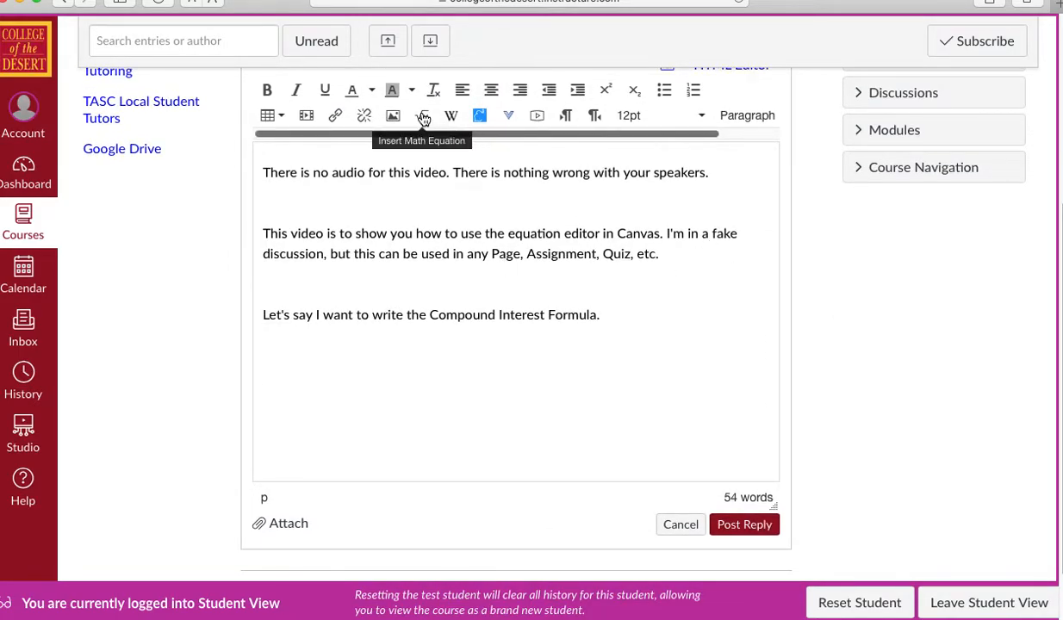
{"action": "left_click", "coordinate": [423, 118]}
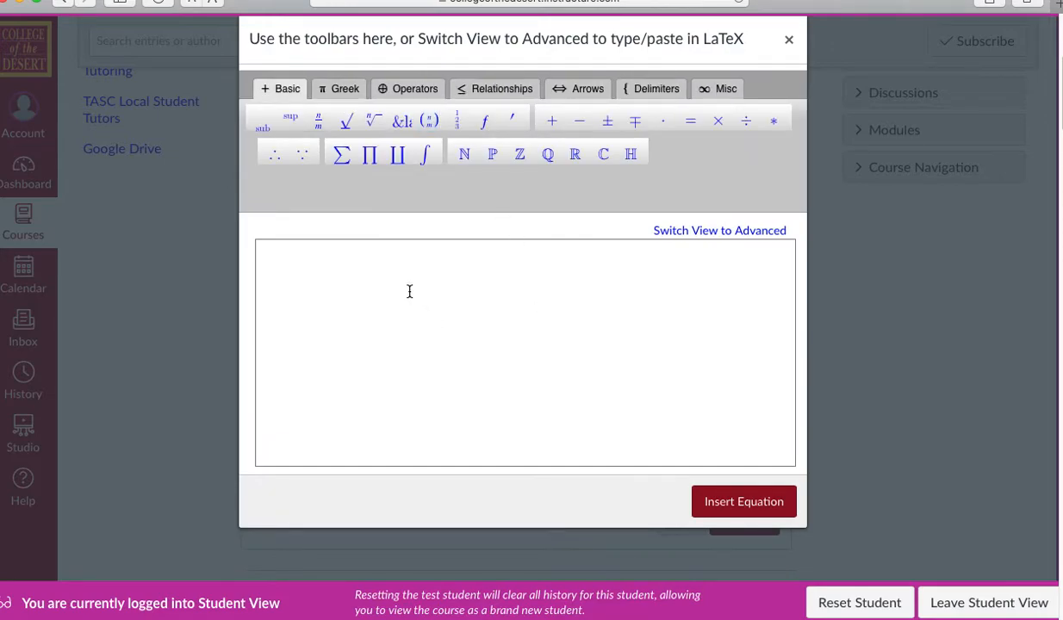
Write "There are two modes. Basic and advanced. Let's do this in BASIC MODE first." in the equation box and clear it again.
{"action": "left_click", "coordinate": [408, 291]}
{"action": "type", "text": "There are two mod e"}
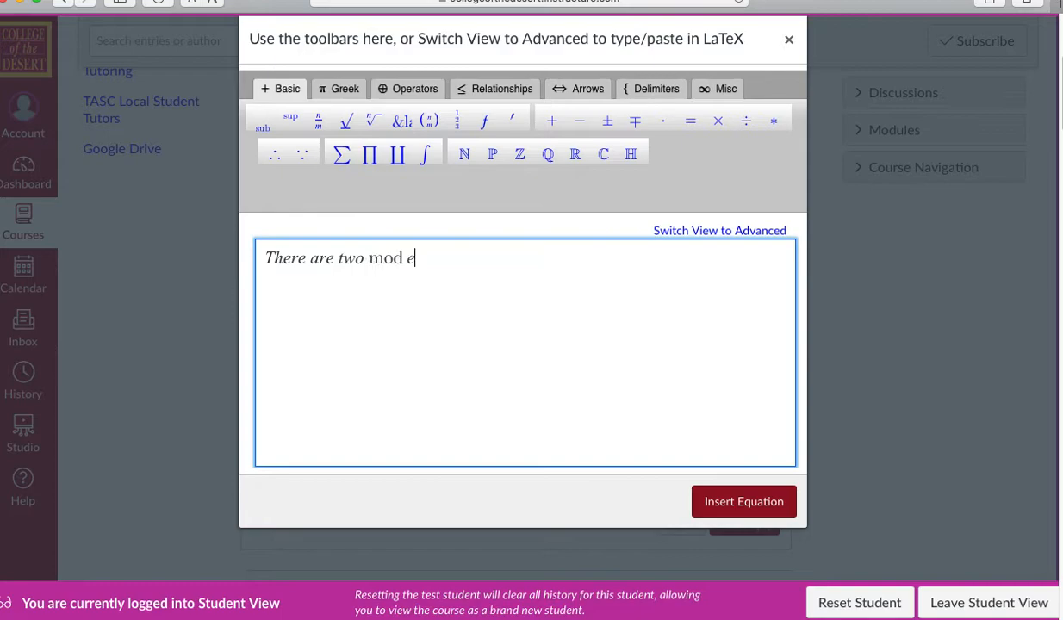
{"action": "type", "text": "s. Basic and advanced. Let's do t"}
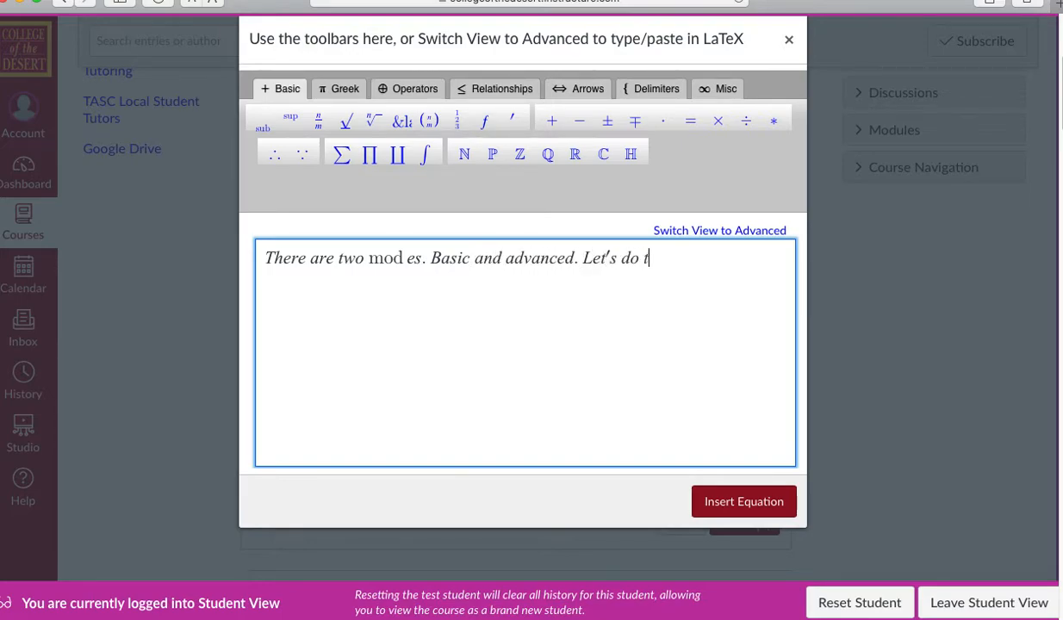
{"action": "type", "text": "his in BAS"}
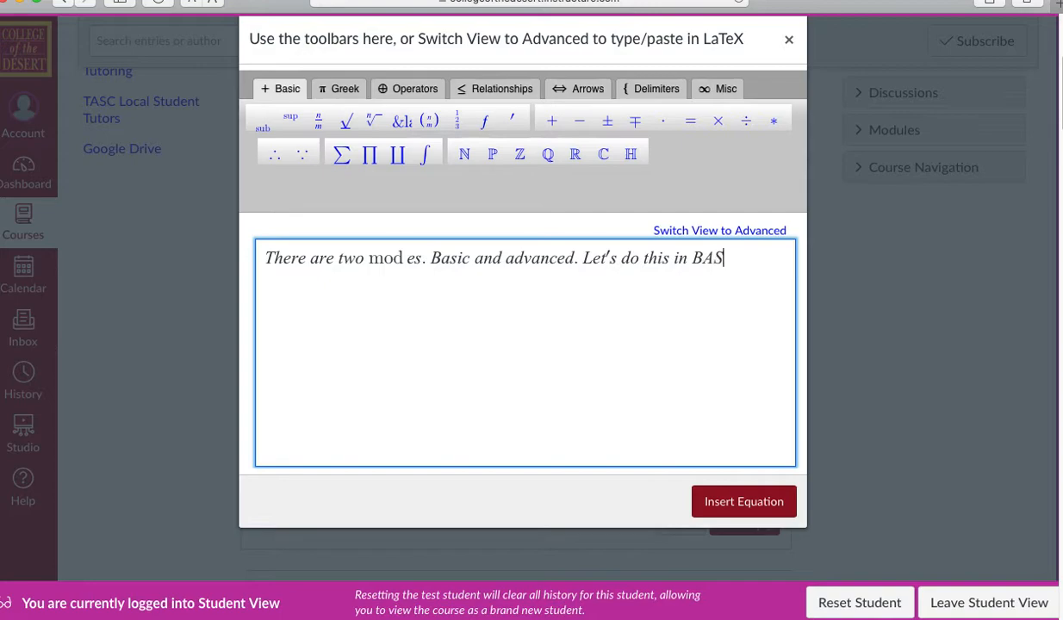
{"action": "type", "text": "IC MODE first."}
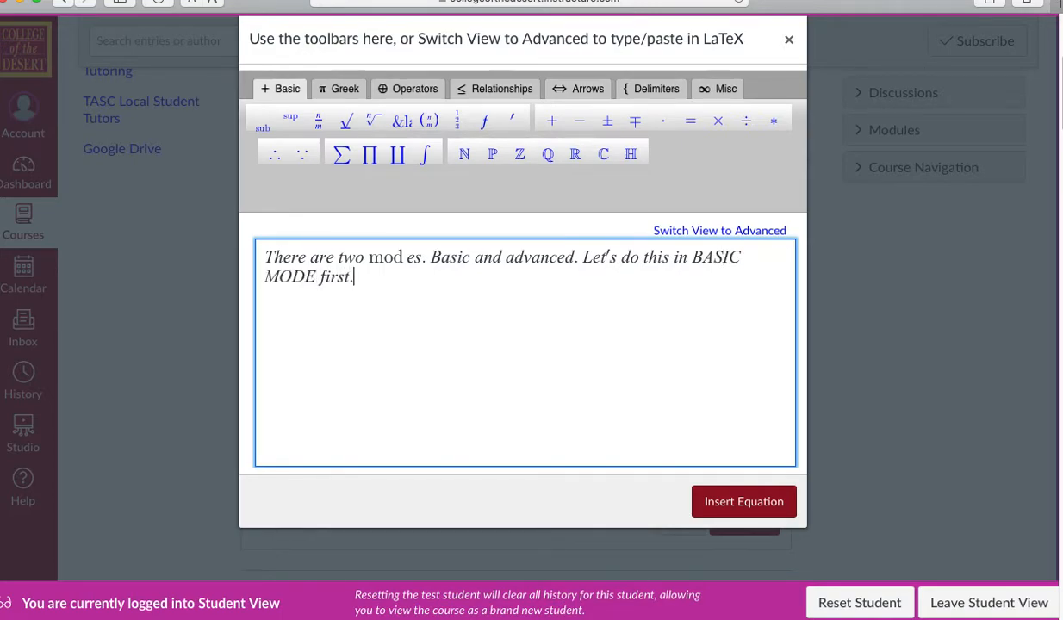
{"action": "key", "text": "super+a"}
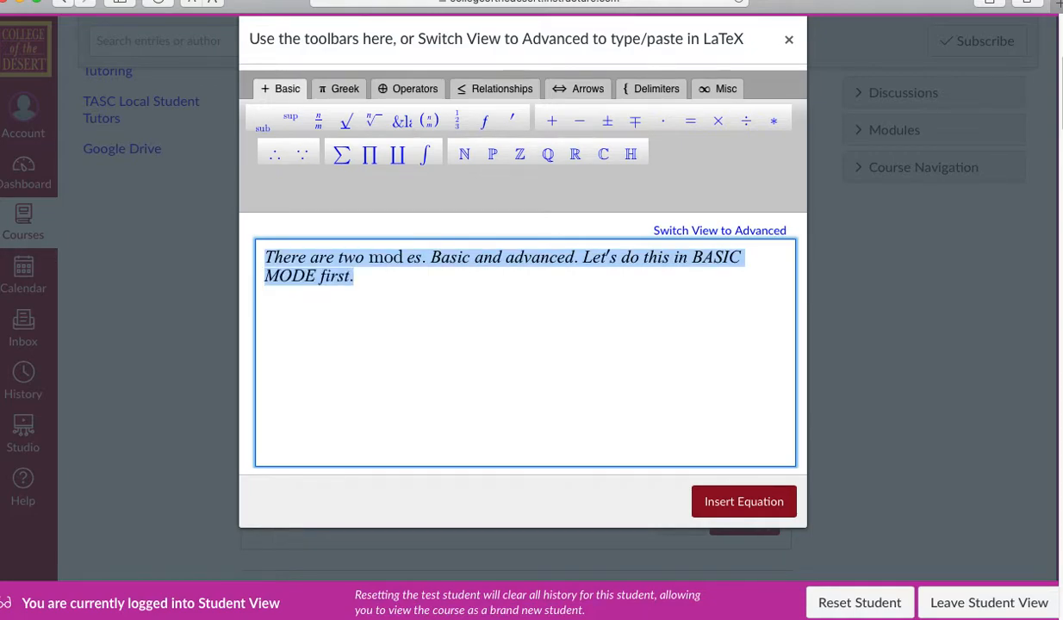
{"action": "key", "text": "BackSpace"}
Enter A = P(1 + r/n) in the equation box, with r over n as a stacked fraction inside the parentheses.
{"action": "type", "text": "A = "}
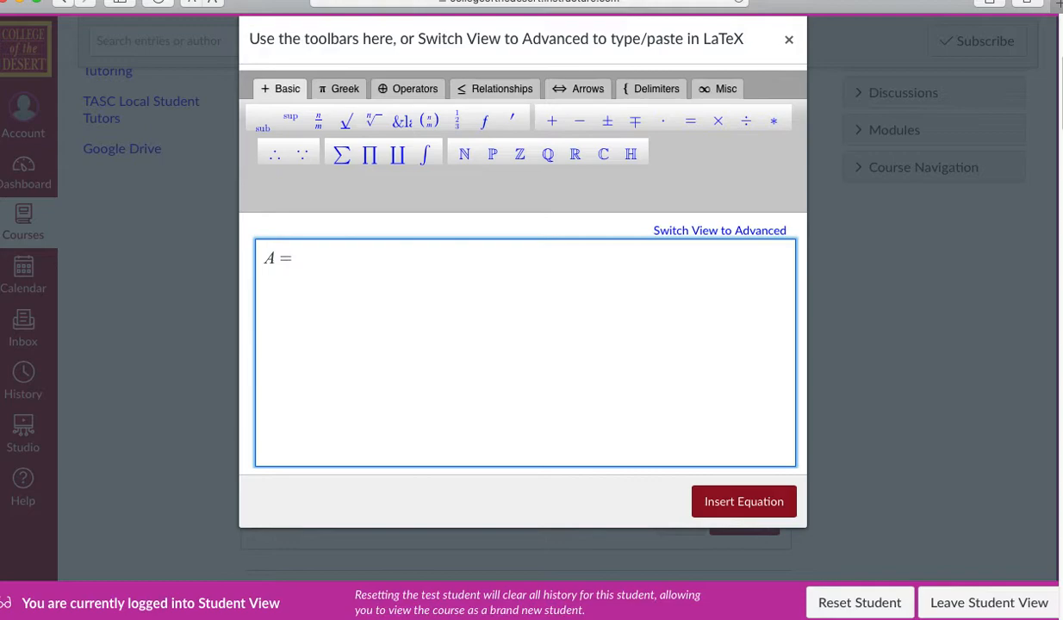
{"action": "type", "text": "P("}
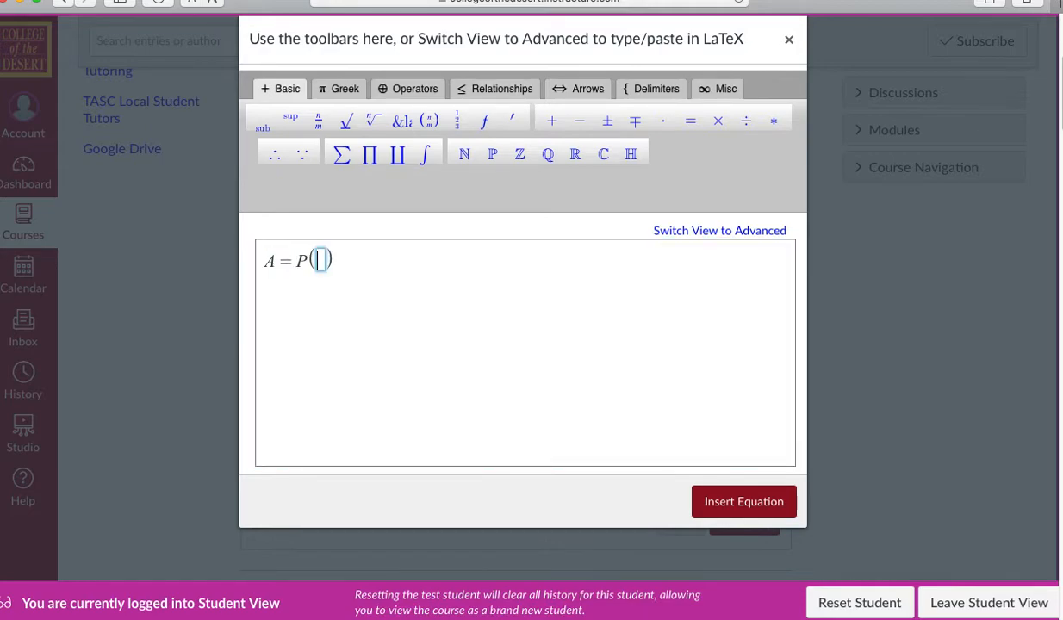
{"action": "type", "text": "1 +"}
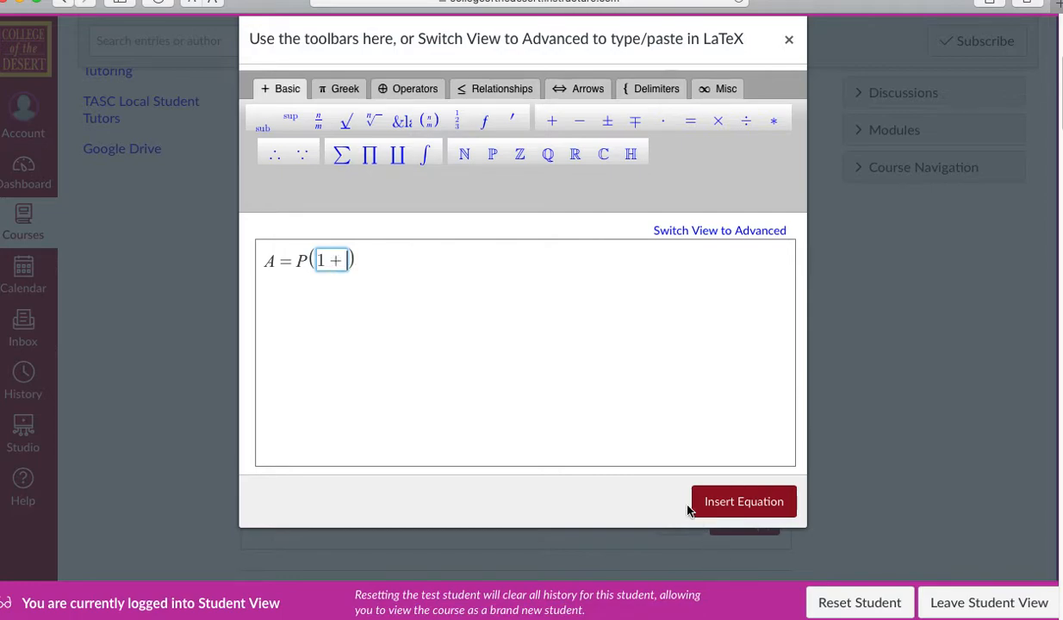
{"action": "left_click", "coordinate": [318, 121]}
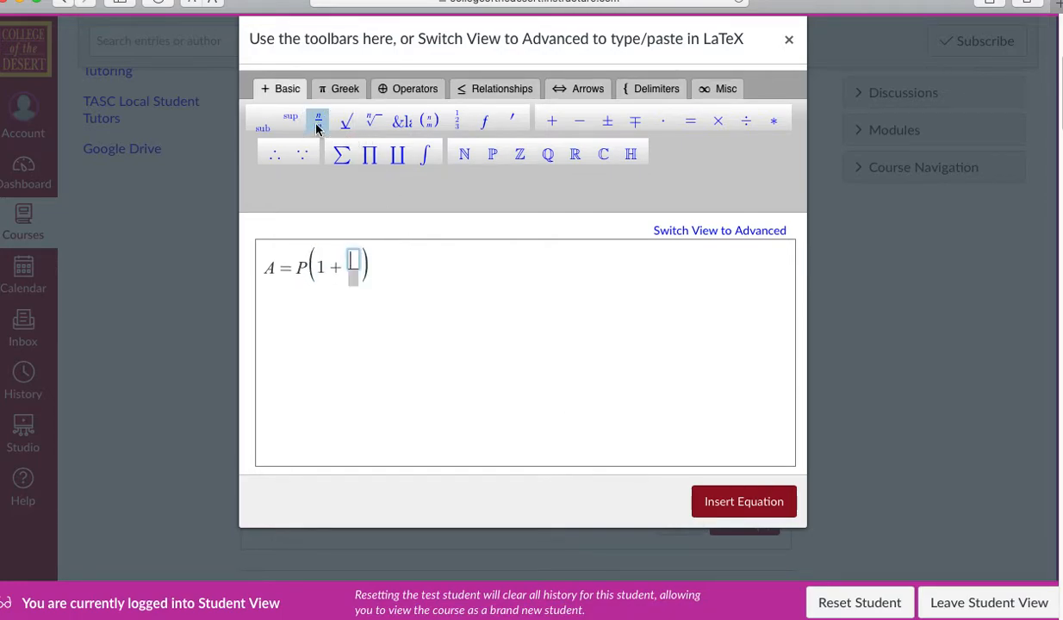
{"action": "type", "text": "r/"}
{"action": "key", "text": "Down"}
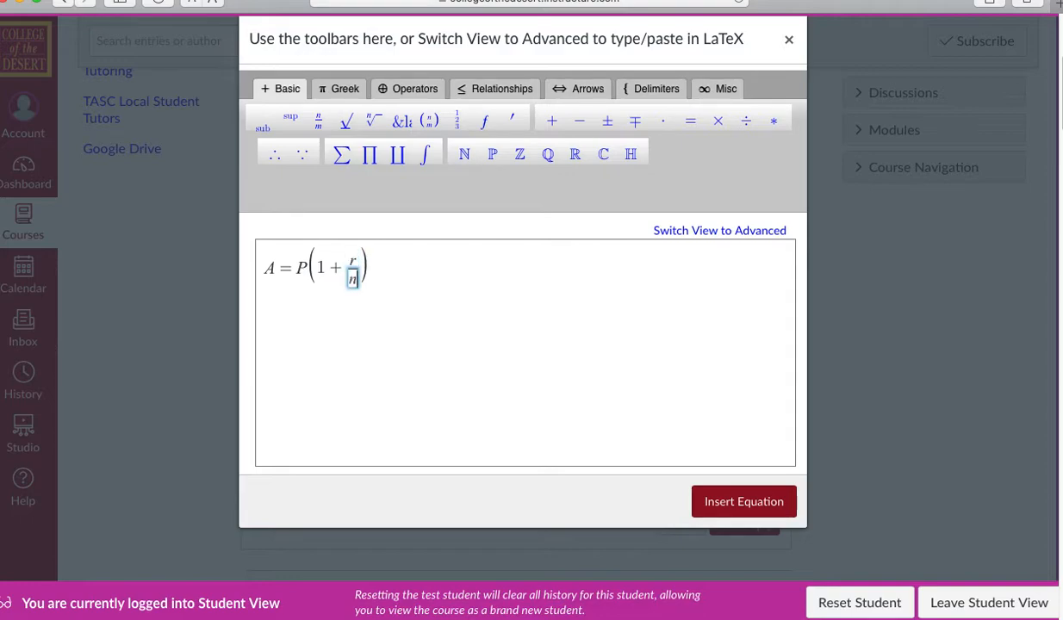
Add the superscript nt after the closing parenthesis and insert the finished equation into the reply.
{"action": "left_click", "coordinate": [383, 257]}
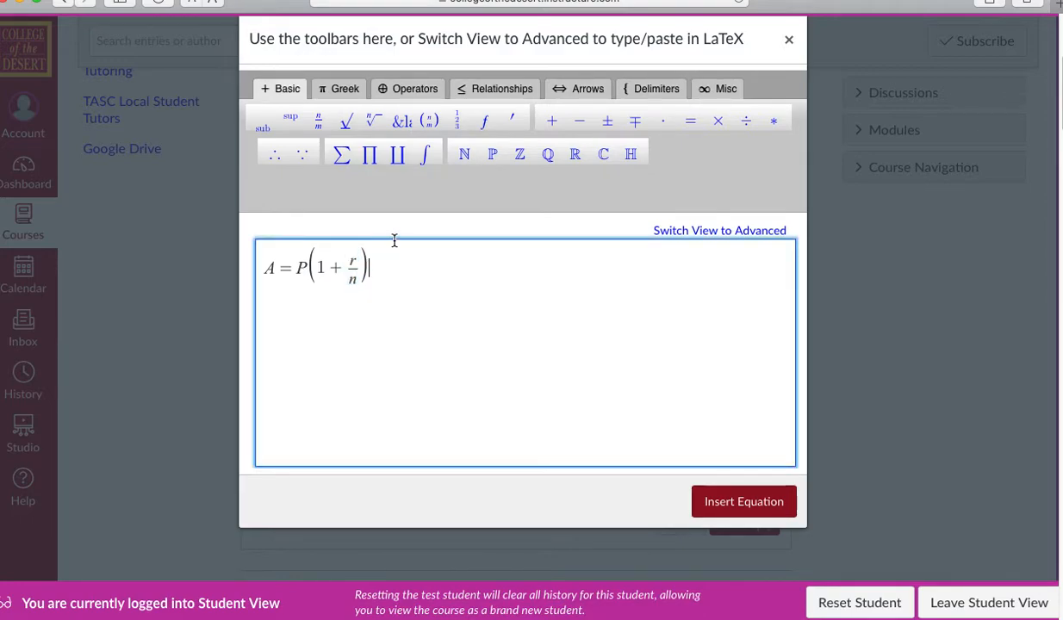
{"action": "left_click", "coordinate": [290, 121]}
{"action": "type", "text": "nt"}
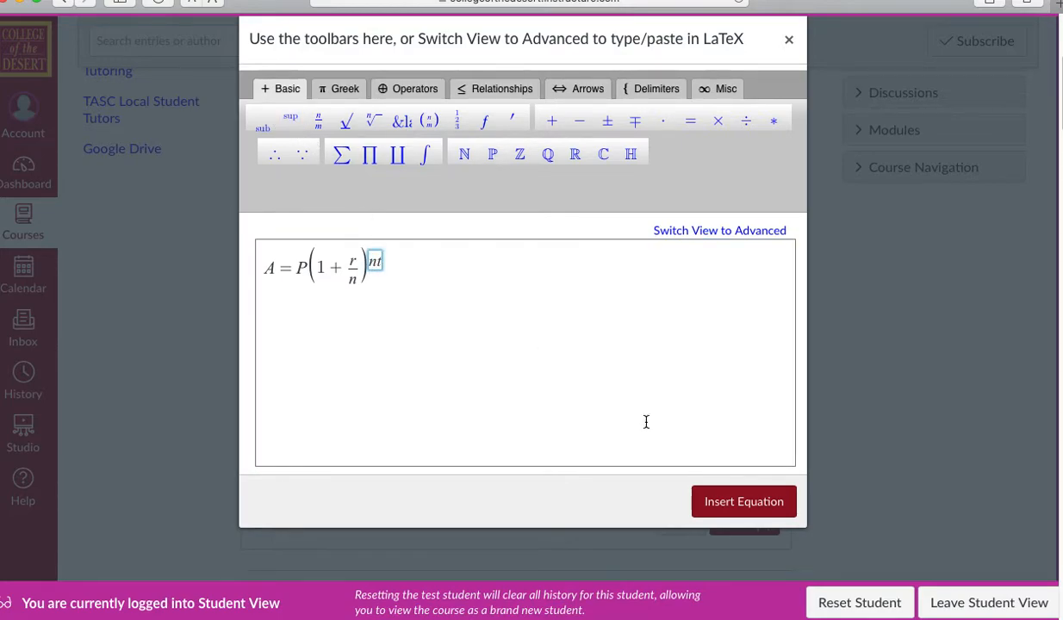
{"action": "left_click", "coordinate": [727, 504]}
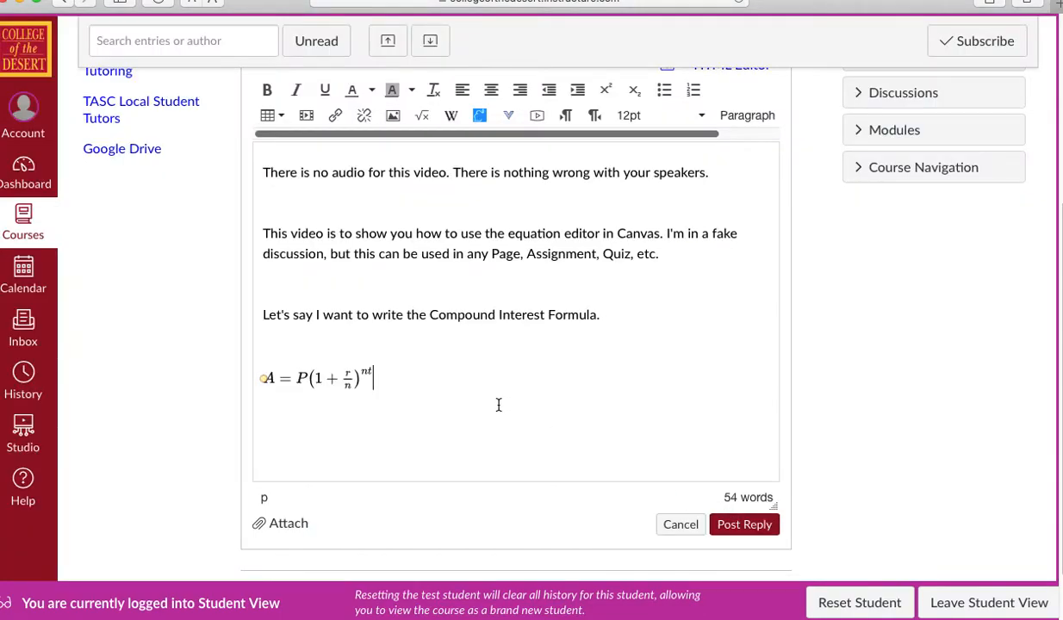
Below the equation, write "To recap: I clicked on the Equation Editor symbol (the radical-x)." and start the following sentence.
{"action": "key", "text": "Return"}
{"action": "type", "text": "To recap: I clicked on "}
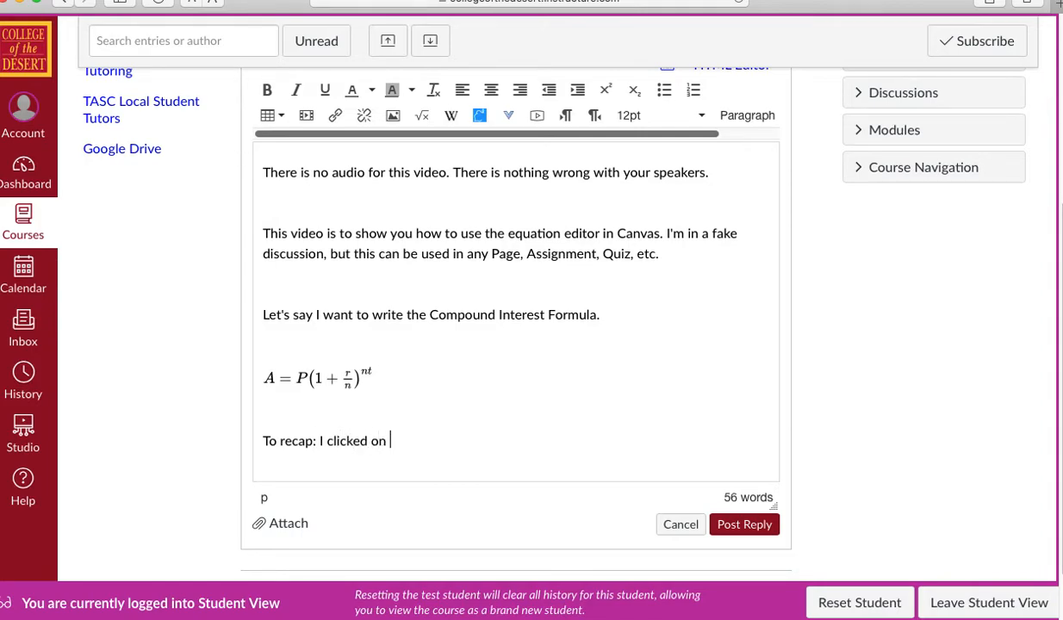
{"action": "type", "text": "the Equation Editor symbo"}
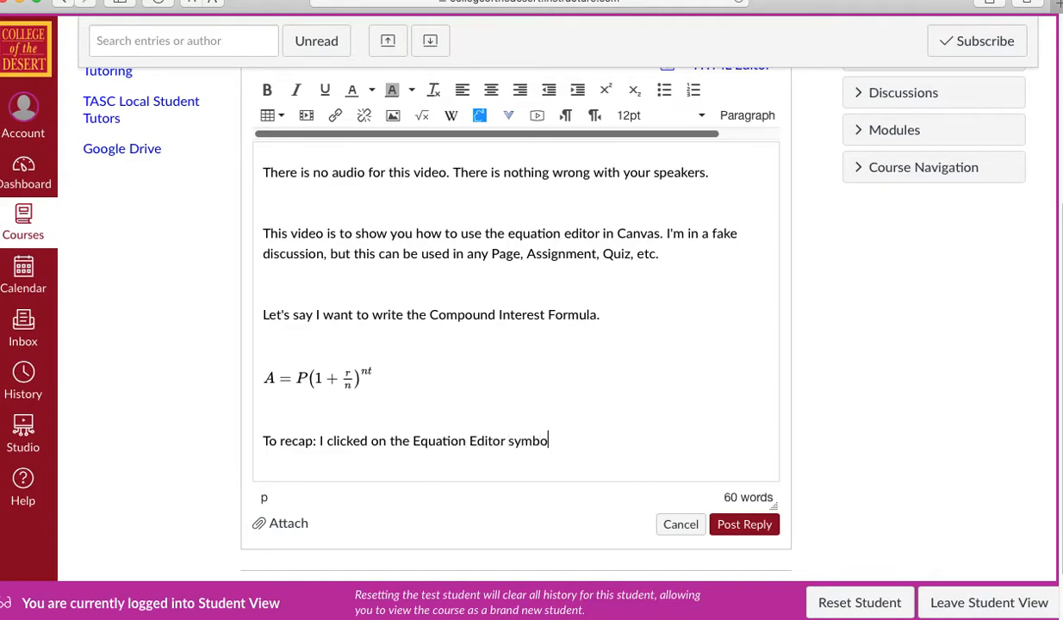
{"action": "type", "text": "l (the radica"}
{"action": "key", "text": "BackSpace"}
{"action": "type", "text": "cal x"}
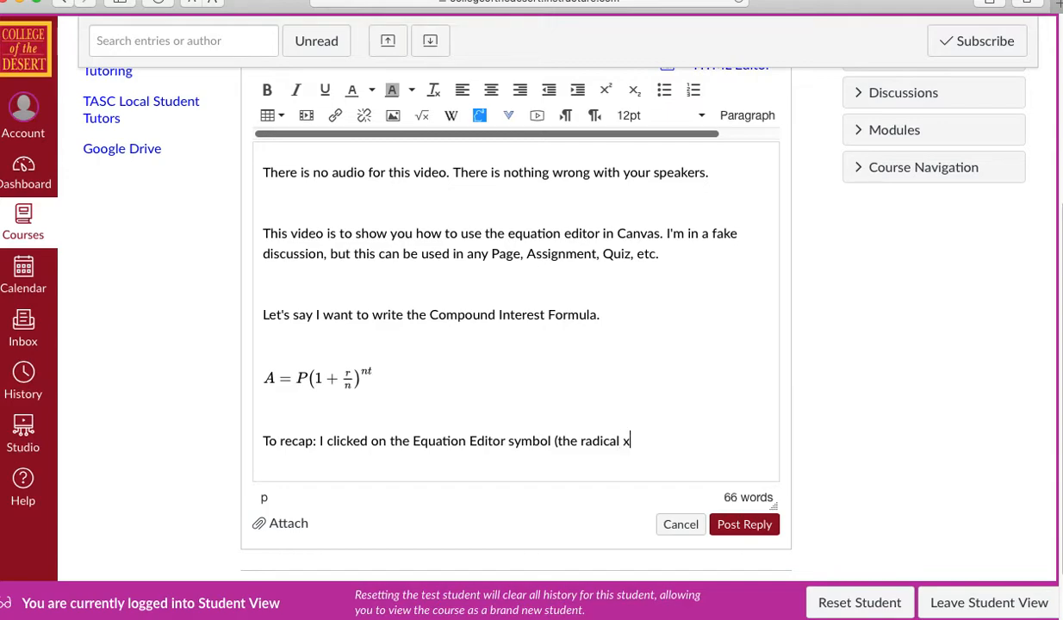
{"action": "key", "text": "BackSpace"}
{"action": "key", "text": "BackSpace"}
{"action": "type", "text": "-x). Then I types"}
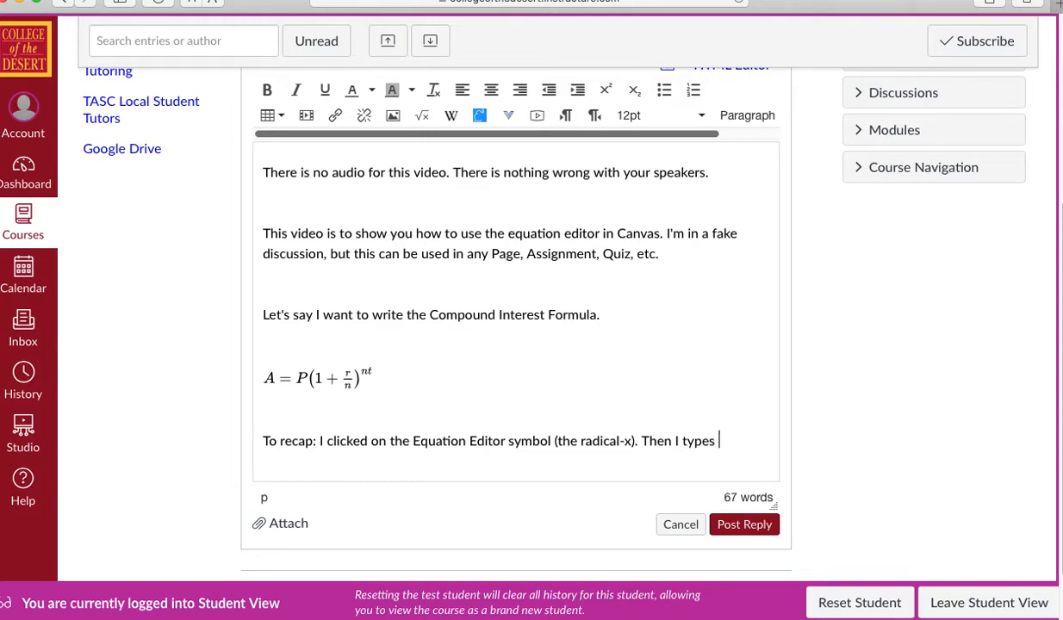
Continue the recap with "Then I typed "A=P(". The right parenthesis appeared automatically because I was in basic mode.".
{"action": "key", "text": "BackSpace"}
{"action": "key", "text": "BackSpace"}
{"action": "type", "text": "d \"A=P(\". The right parenthesis appear"}
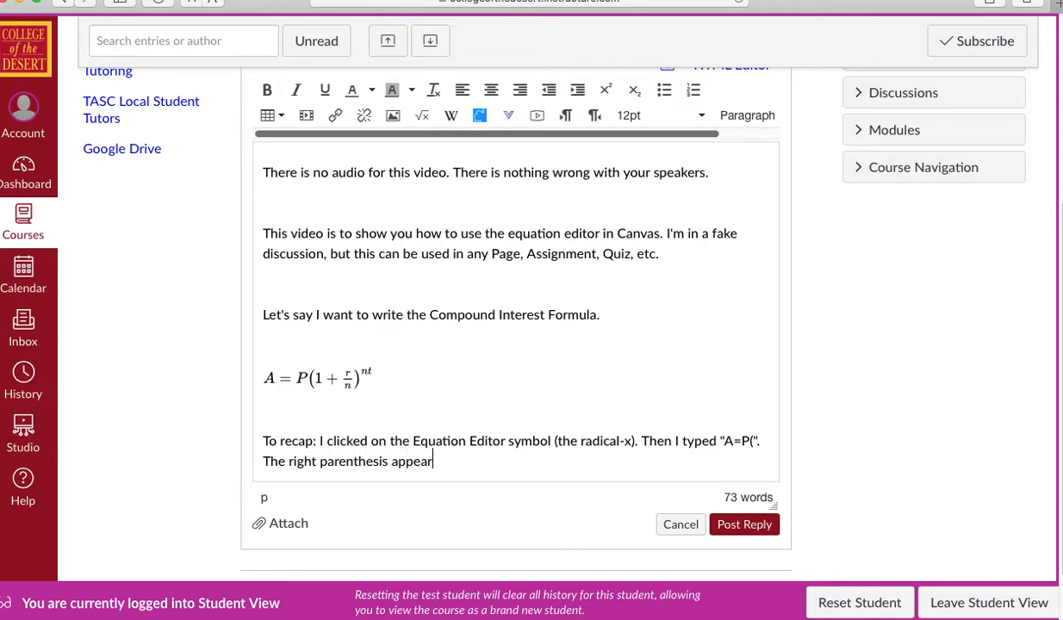
{"action": "type", "text": "ed automatically because I"}
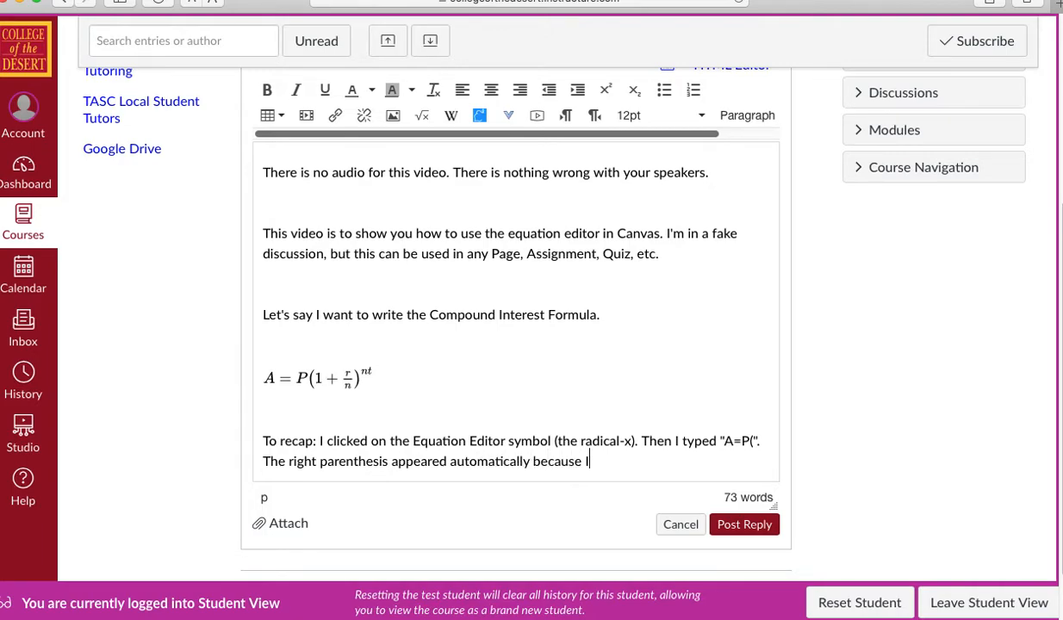
{"action": "type", "text": " was in basic mode"}
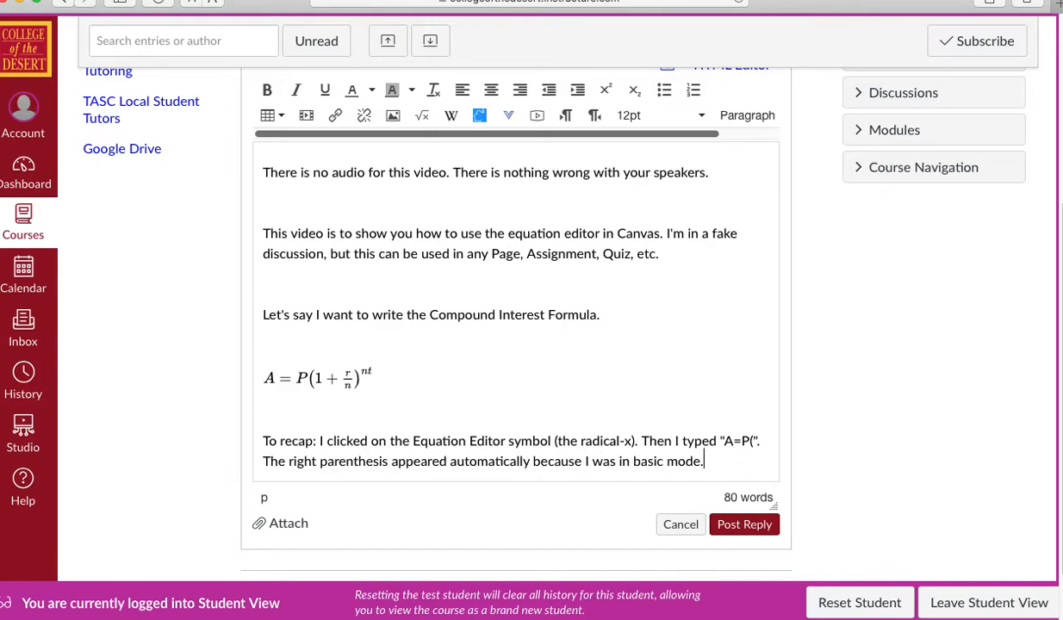
Add recap sentences on typing "1+" inside the parentheses, choosing the fraction button, placing "r" and "n" in the fraction, and moving outside the parentheses.
{"action": "type", "text": ". Inside the part"}
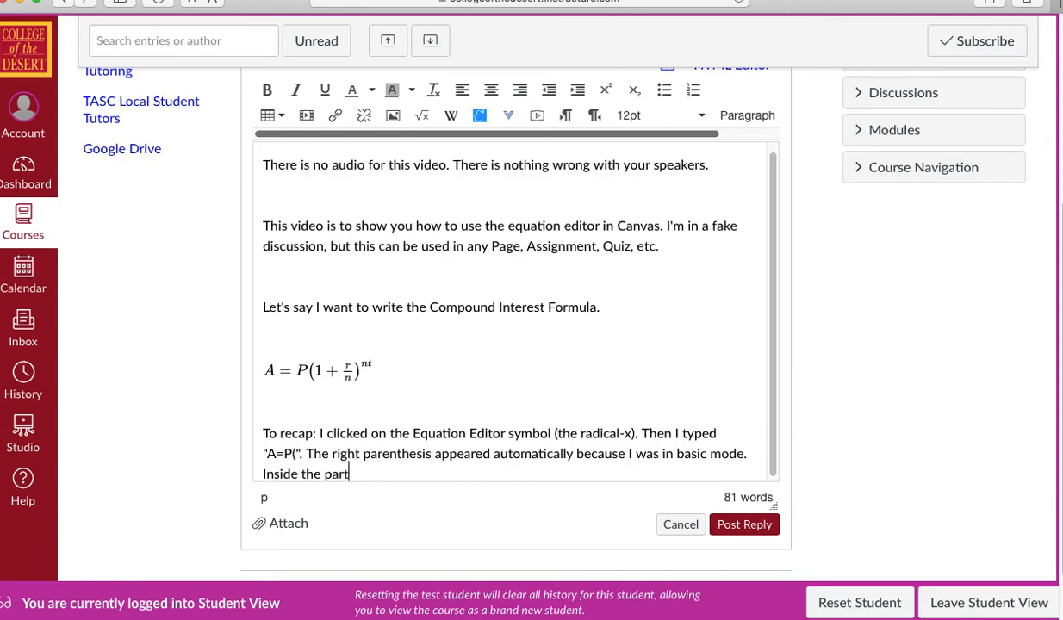
{"action": "type", "text": "entheses, I typed \"1+\", then I clicked the fraction button"}
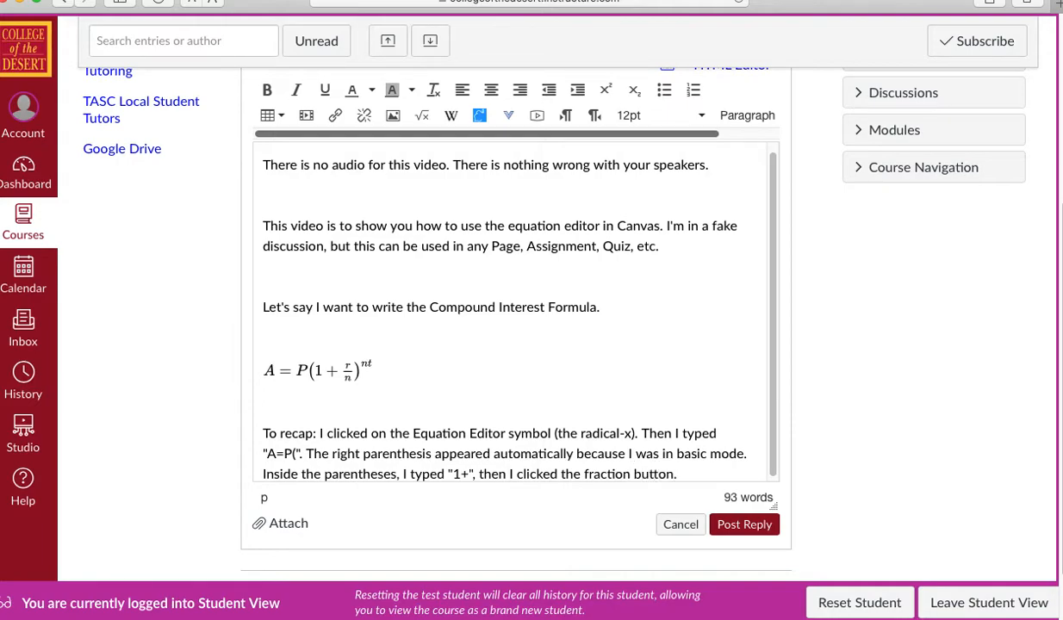
{"action": "type", "text": ". Aftertyping the \"r\" and the \"n\" in the correct positions of that fraction, I clicked outsi"}
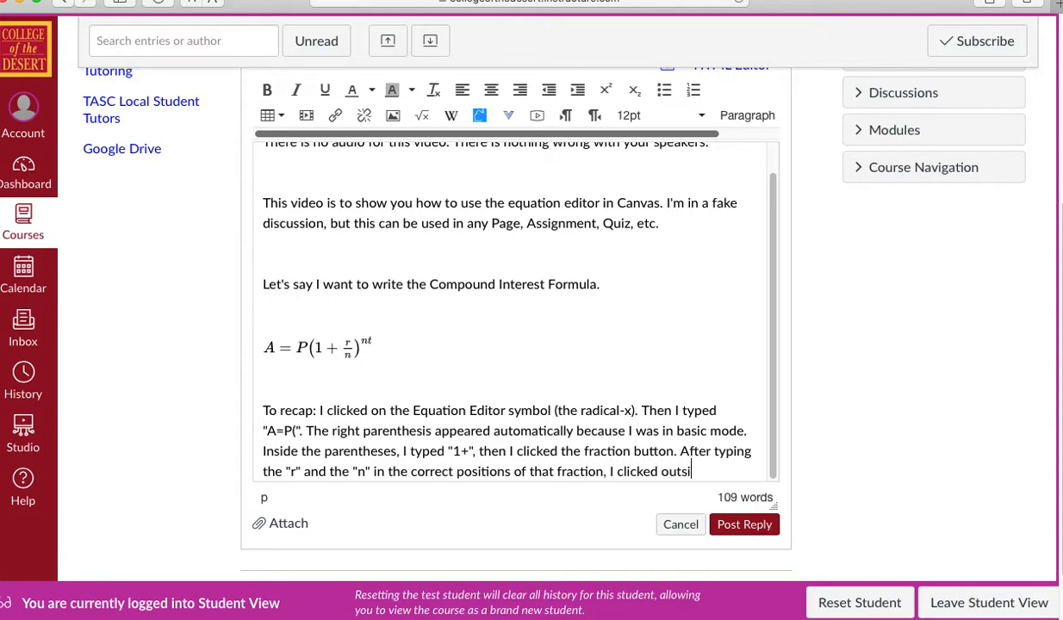
{"action": "type", "text": "de the pare"}
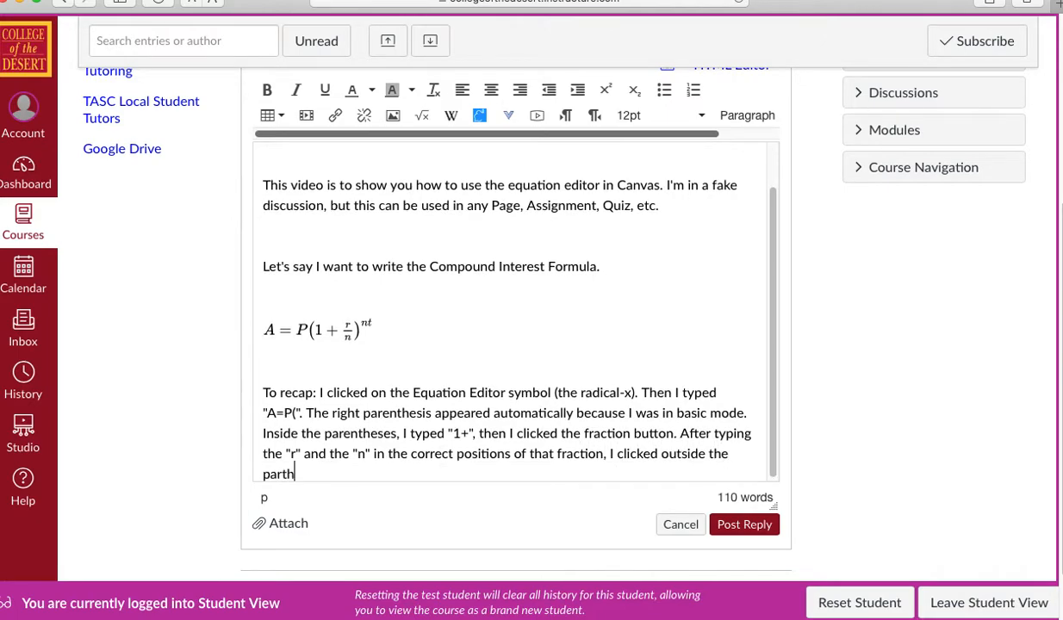
Continue the recap with "I used the "sup" (short for "superscript") button to get the exponent in the right position.".
{"action": "type", "text": "ntheses. I used the \"sup"}
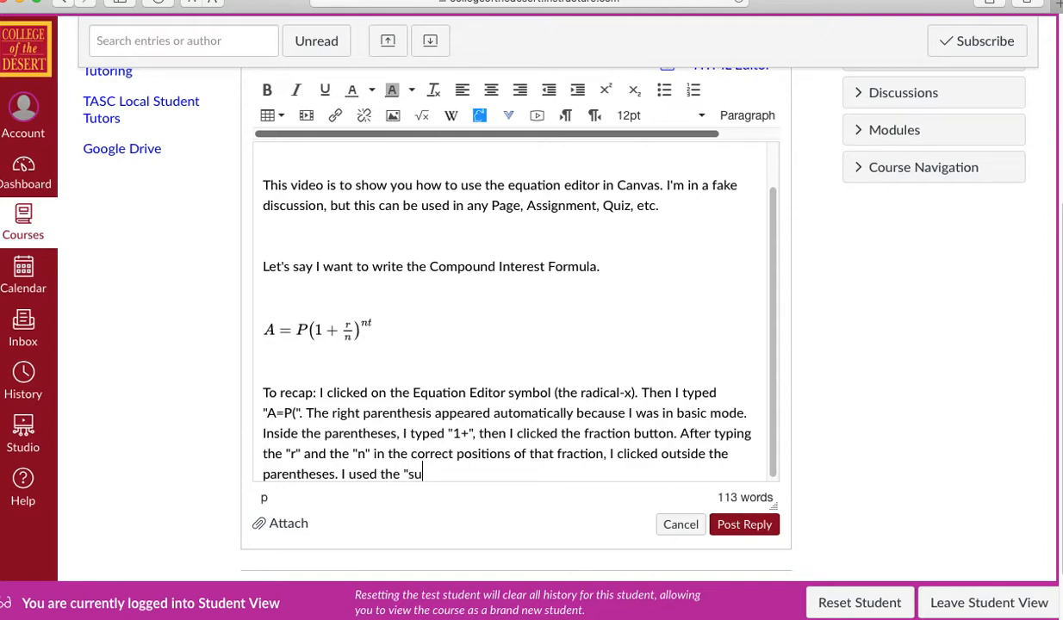
{"action": "type", "text": "(short for \"super"}
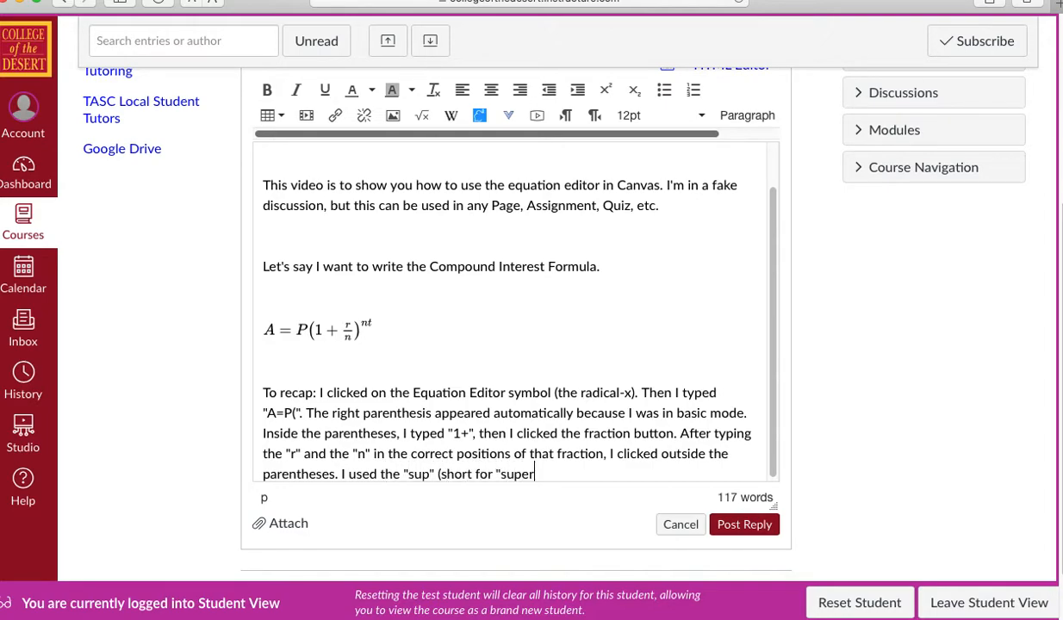
{"action": "type", "text": "script) button to"}
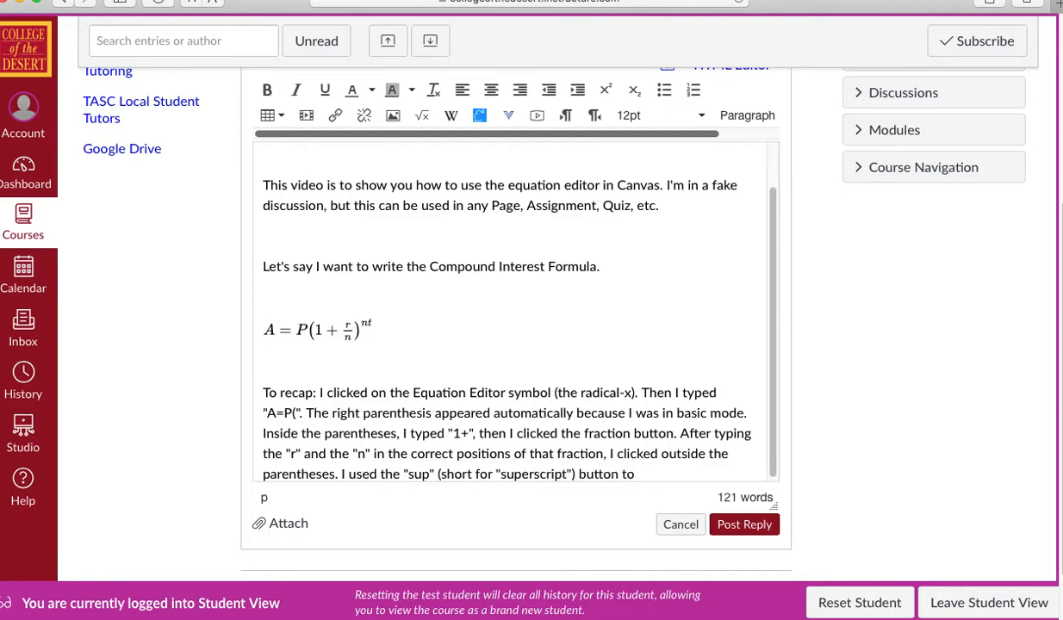
{"action": "type", "text": " bget the exponent"}
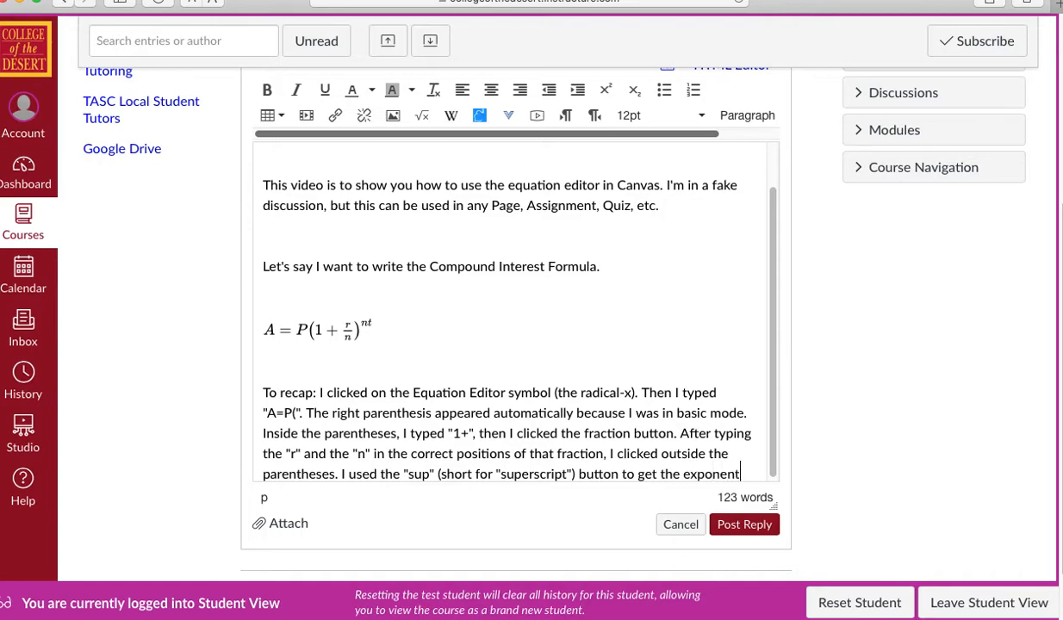
{"action": "type", "text": " in the right posi"}
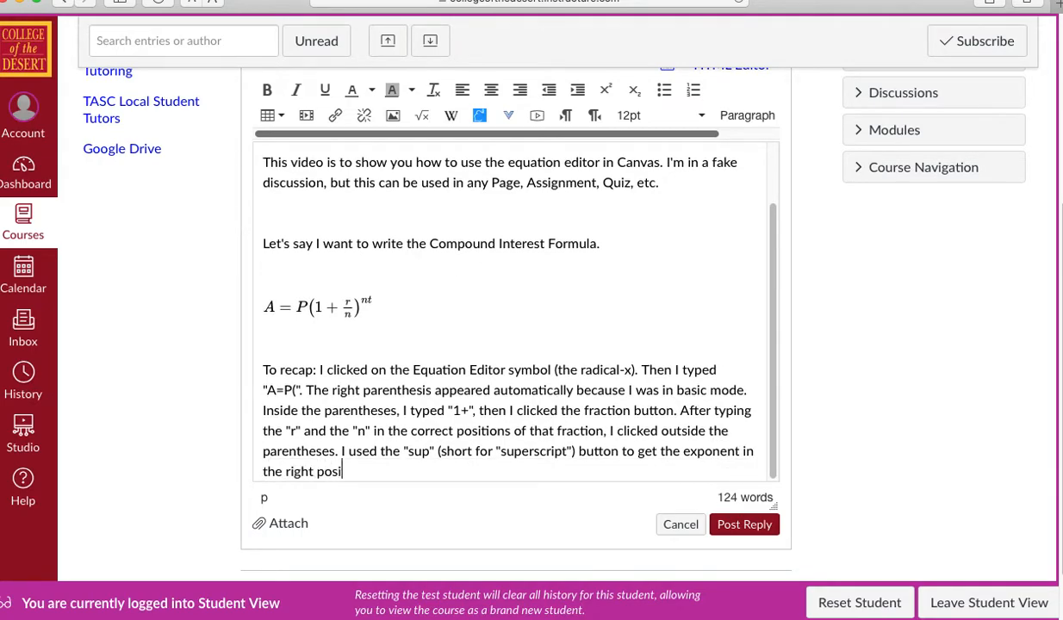
Finish the recap paragraph with the sentence "Then I typed the "nt" in the exponent.".
{"action": "type", "text": "tion. Then I gyped"}
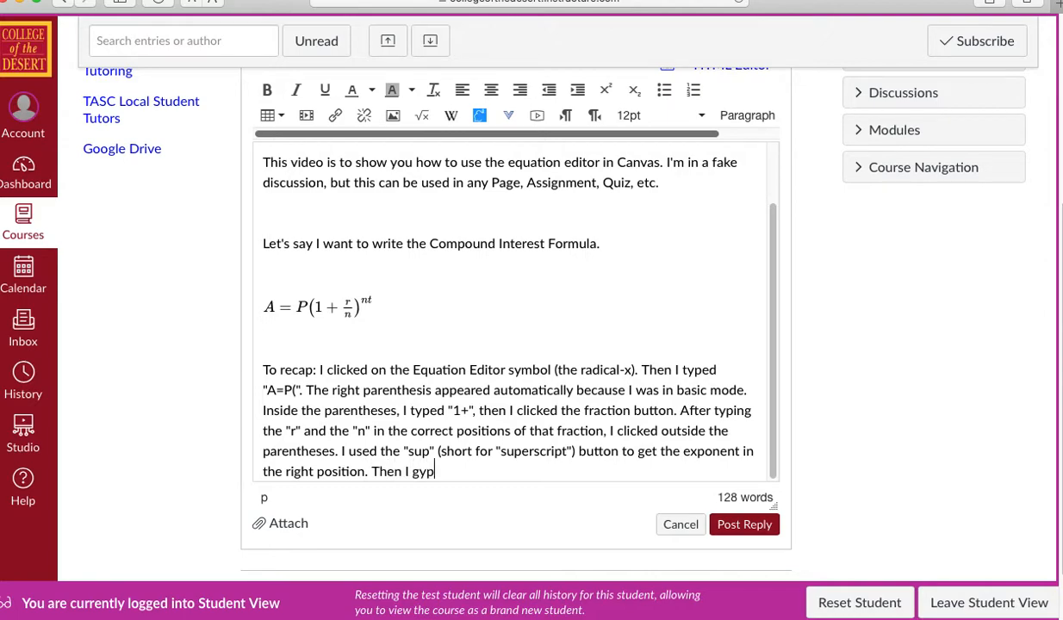
{"action": "key", "text": "BackSpace"}
{"action": "key", "text": "BackSpace"}
{"action": "key", "text": "BackSpace"}
{"action": "key", "text": "BackSpace"}
{"action": "key", "text": "BackSpace"}
{"action": "type", "text": "typed the \"nt\" in the exponent."}
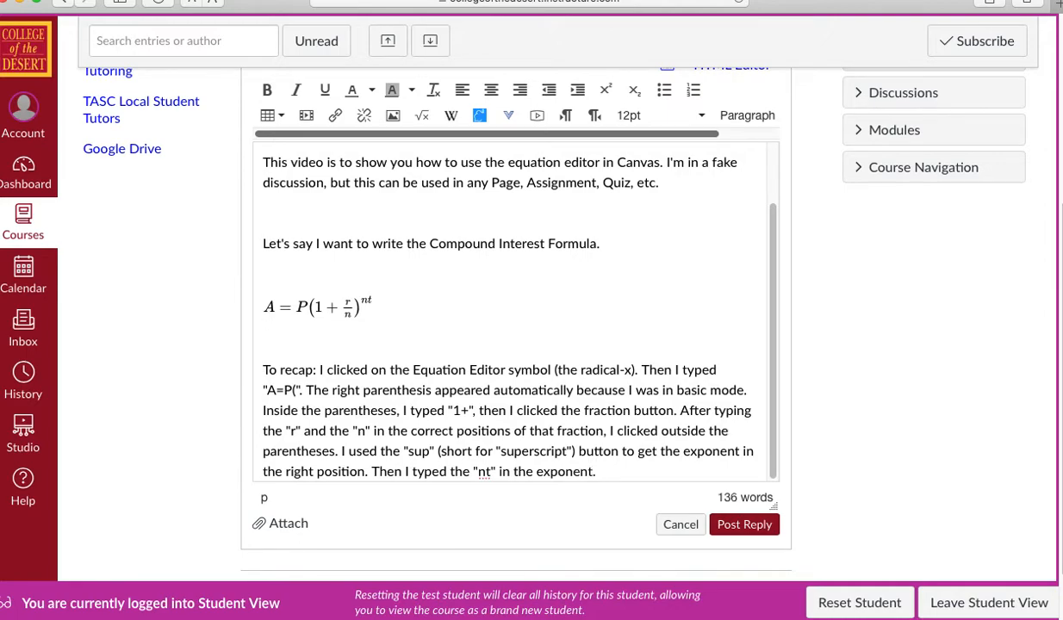
Leave a blank line below the recap and write "Now, let's use advanced mode.".
{"action": "key", "text": "Return"}
{"action": "key", "text": "Return"}
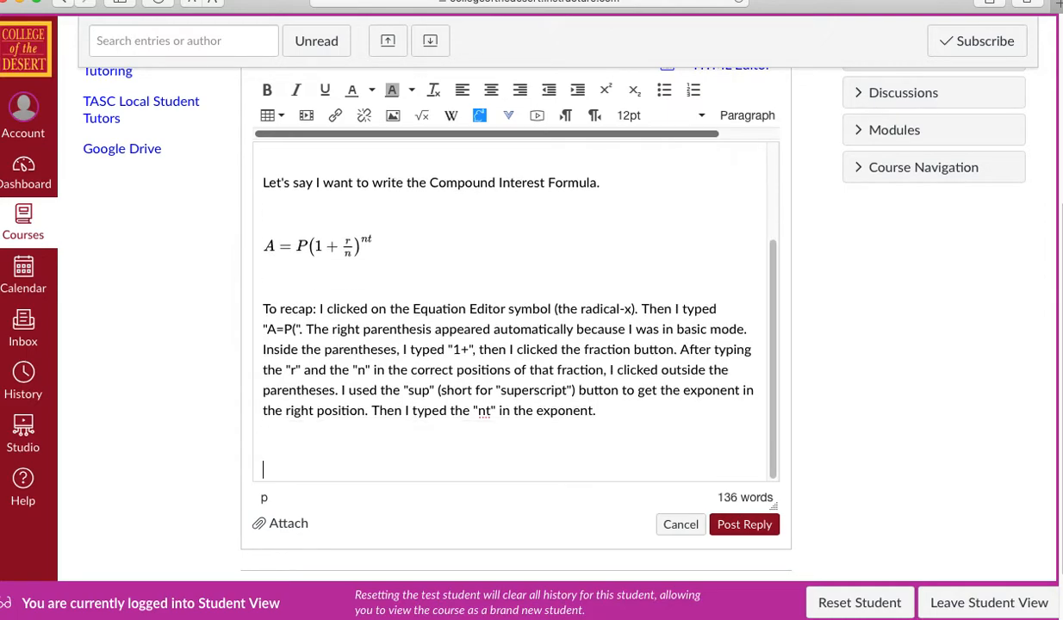
{"action": "type", "text": "Now, let's use advnaced mode."}
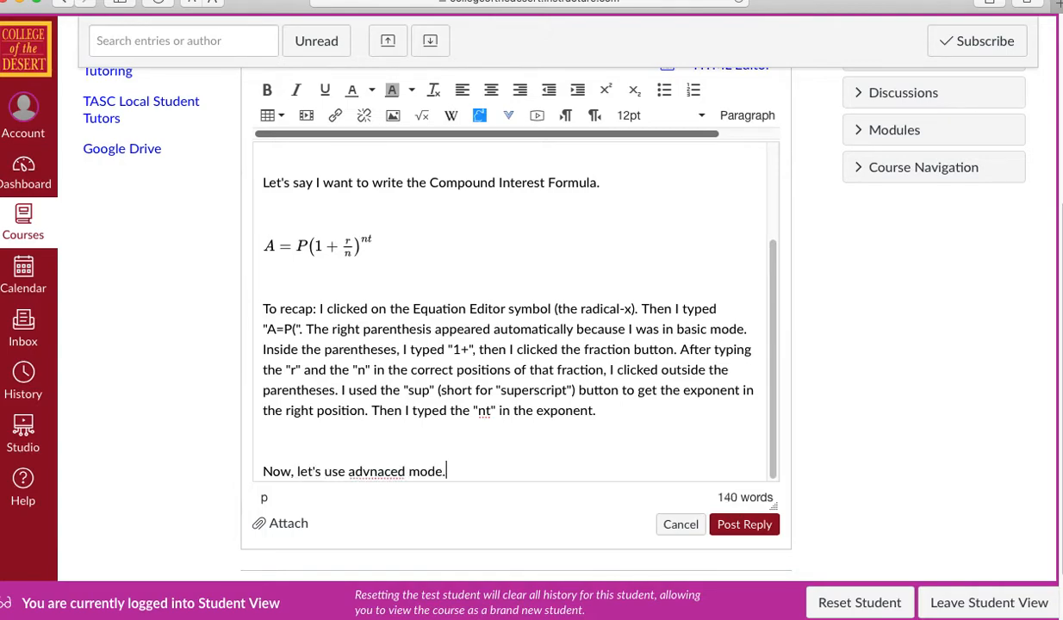
{"action": "key", "text": "BackSpace"}
{"action": "key", "text": "Right"}
{"action": "type", "text": "n"}
Open the equation editor in advanced view and enter the LaTeX A=P \left ( 1+ \frac{r}{n} \right ).
{"action": "left_click", "coordinate": [422, 117]}
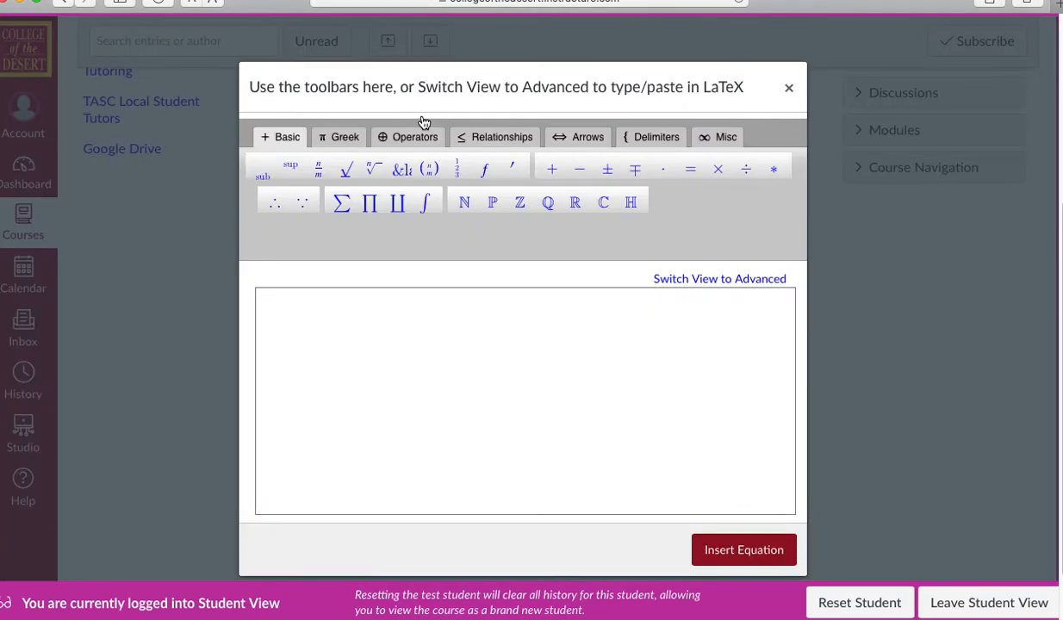
{"action": "left_click", "coordinate": [685, 281]}
{"action": "left_click", "coordinate": [572, 296]}
{"action": "type", "text": "A="}
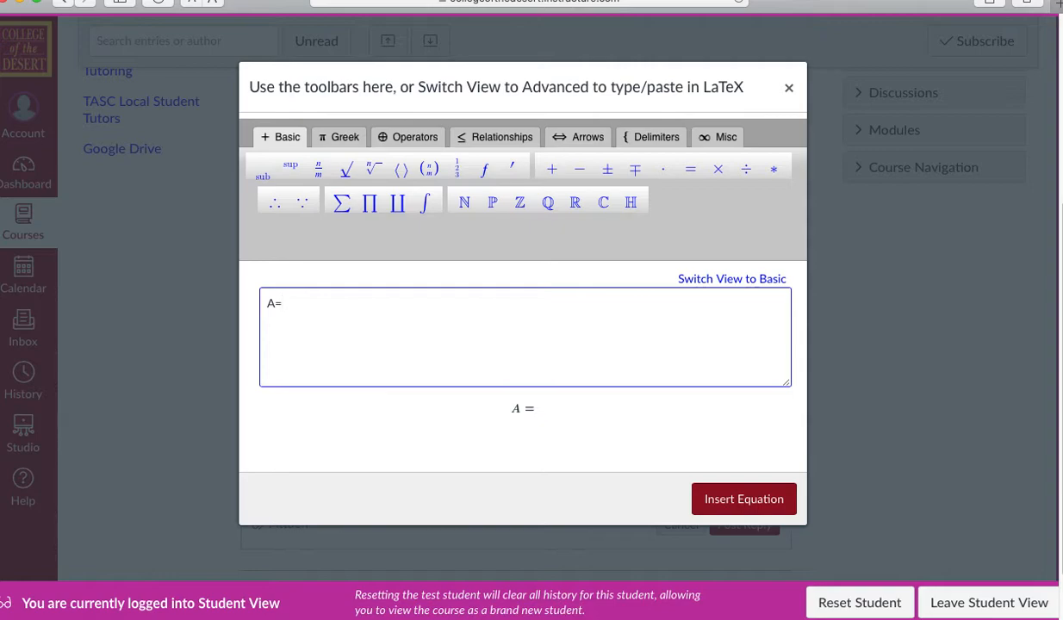
{"action": "type", "text": "P \\left ("}
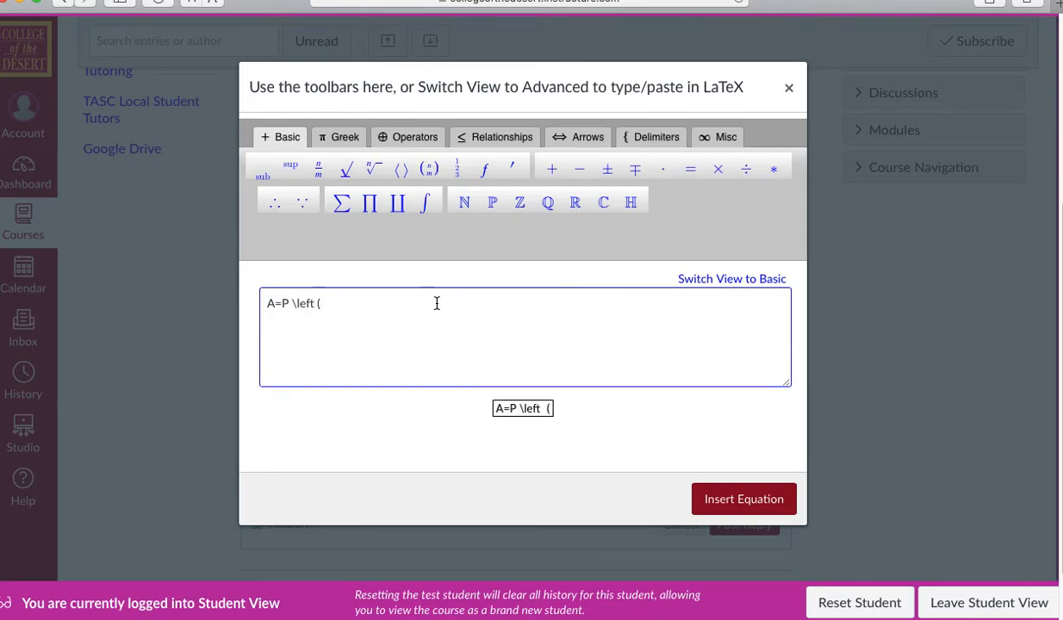
{"action": "type", "text": " 1+"}
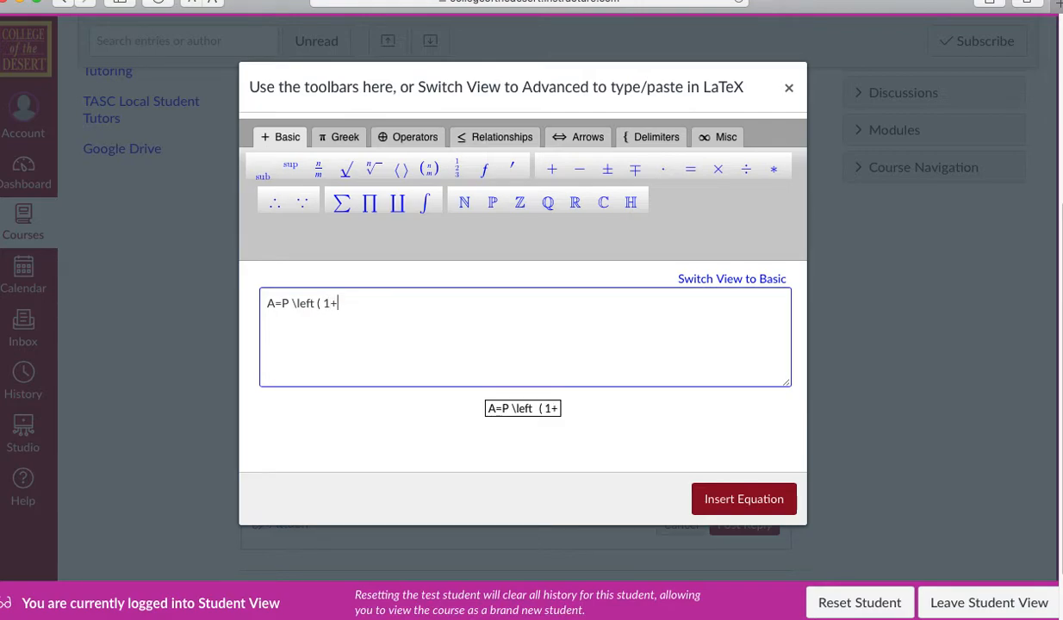
{"action": "type", "text": " \\frac"}
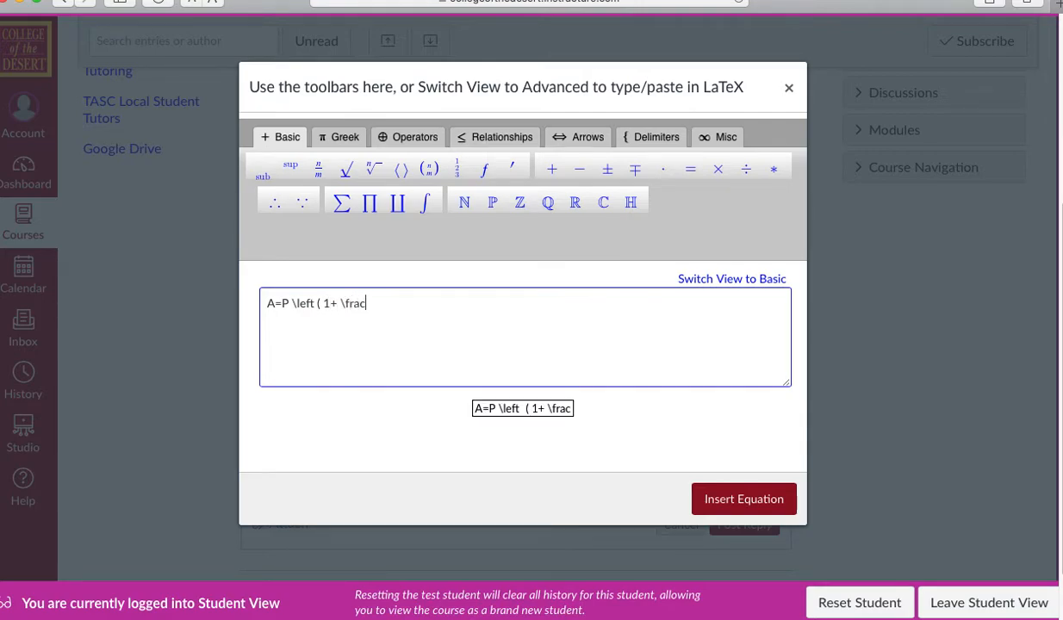
{"action": "type", "text": "{r}{n} \\right )"}
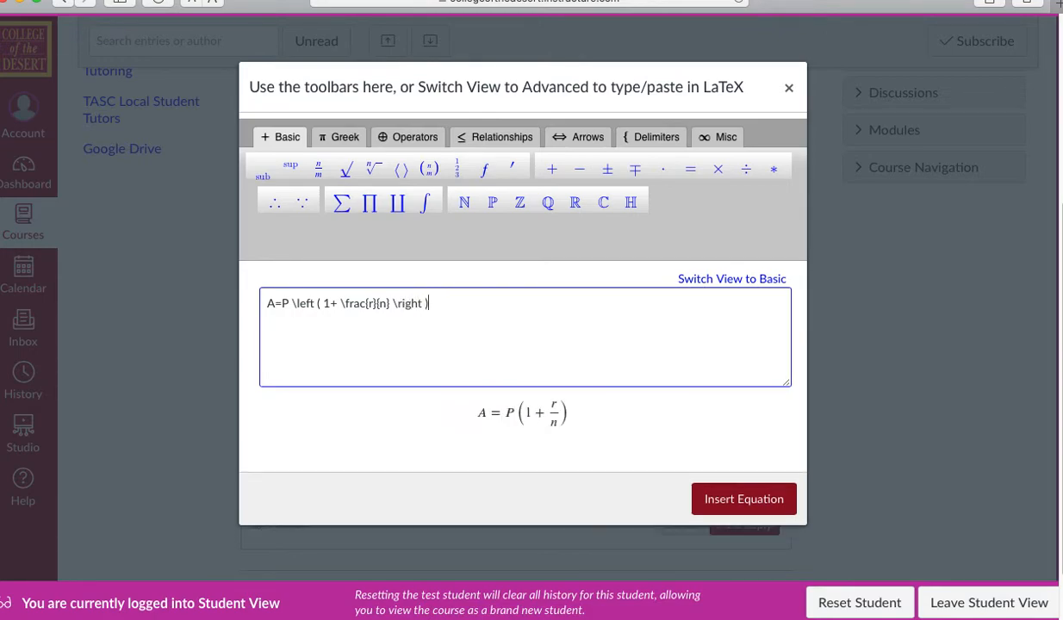
Append the exponent ^{nt} to the LaTeX code and insert the equation into the reply.
{"action": "type", "text": "^"}
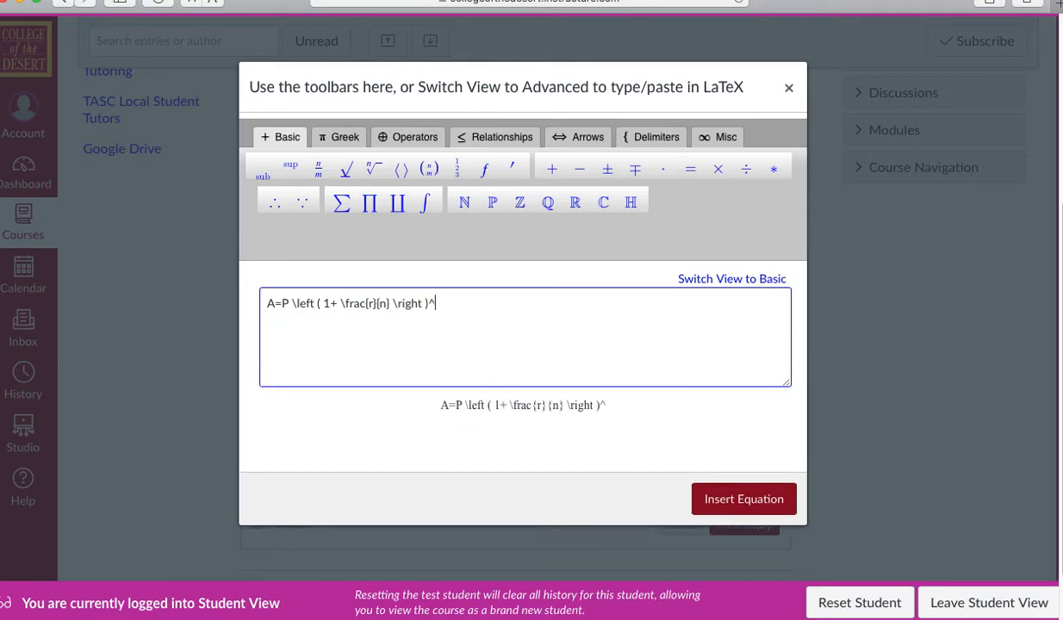
{"action": "type", "text": "{nt"}
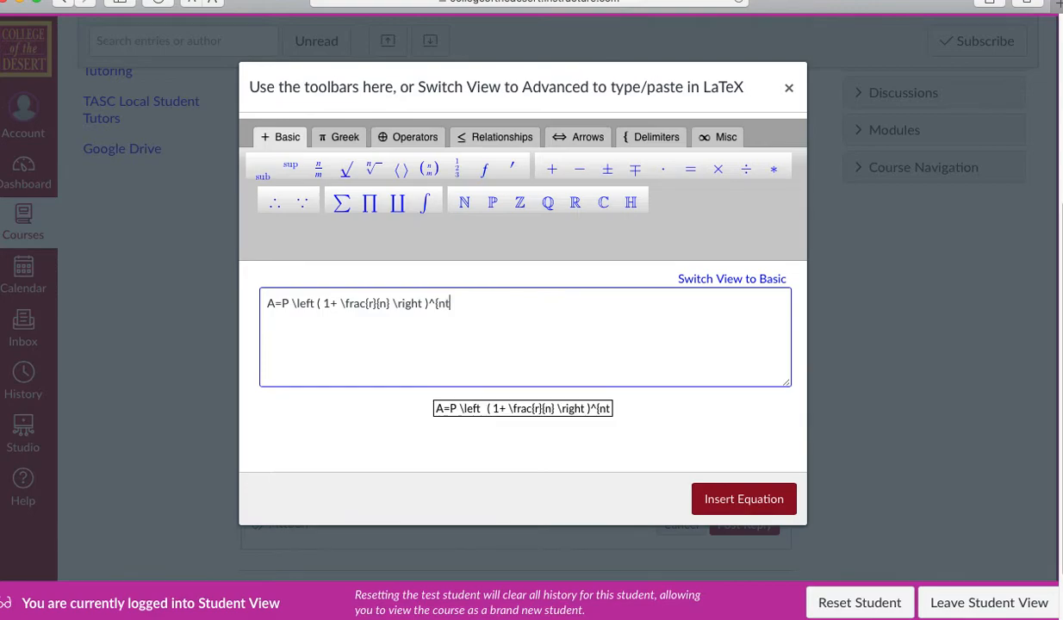
{"action": "type", "text": "}"}
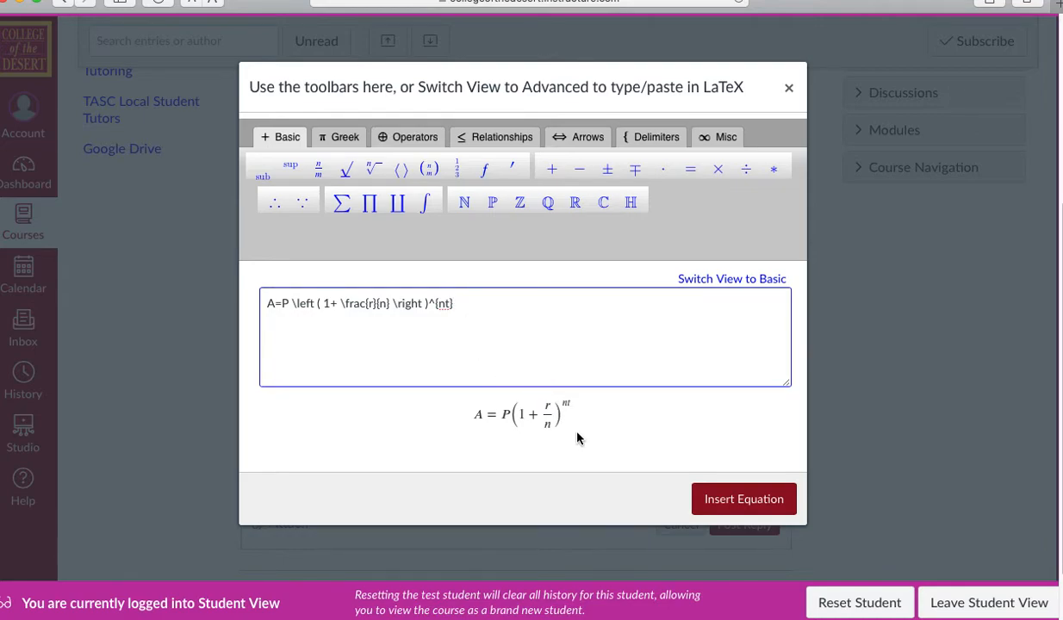
{"action": "left_click", "coordinate": [710, 500]}
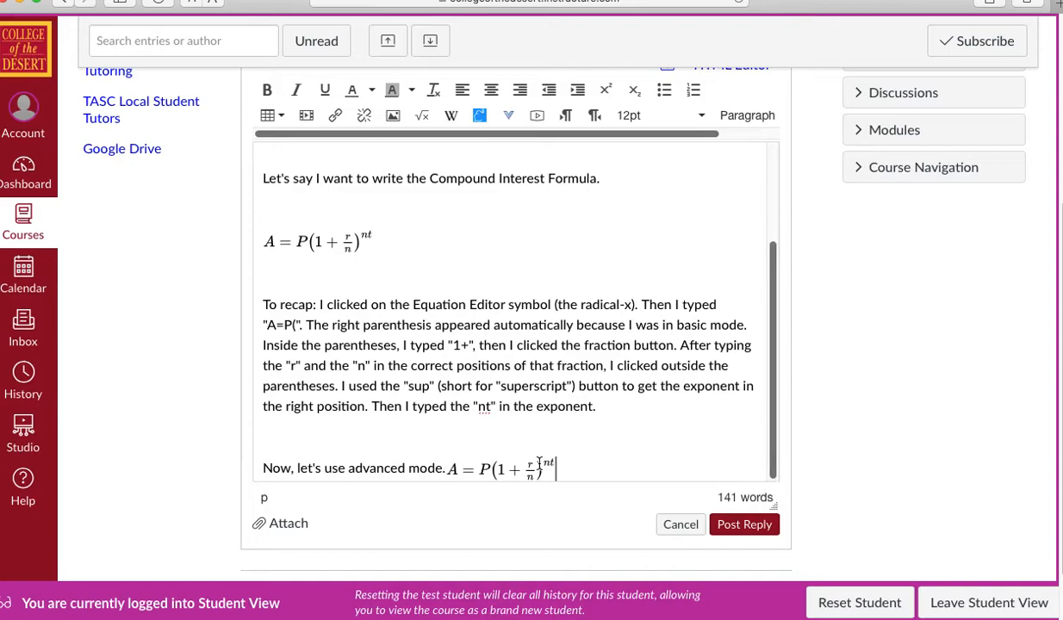
Move the new equation onto its own line below "Now, let's use advanced mode.".
{"action": "left_click", "coordinate": [449, 468]}
{"action": "key", "text": "Return"}
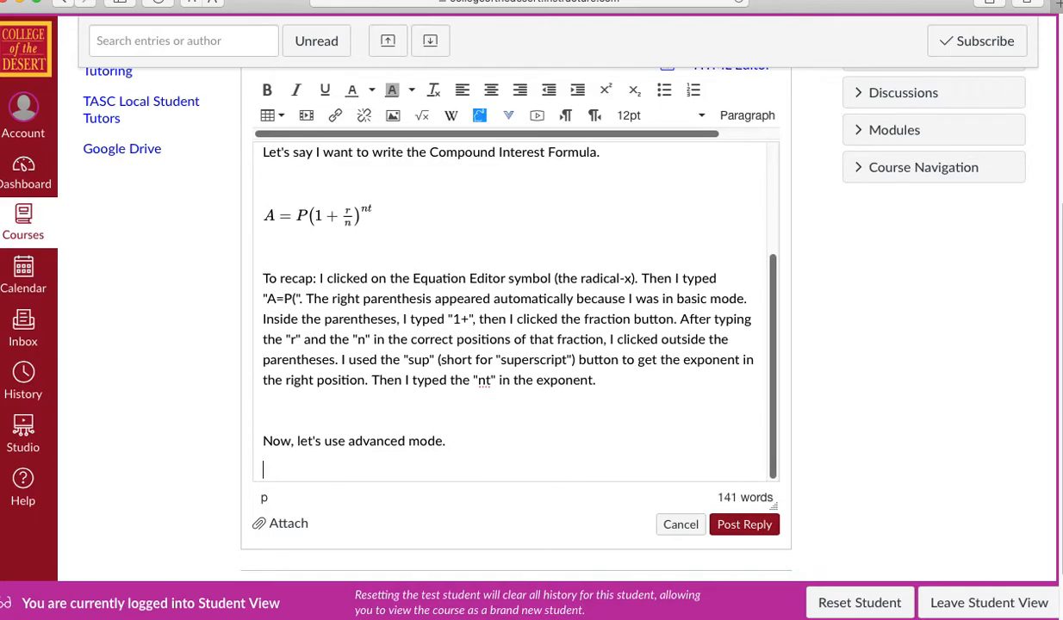
{"action": "key", "text": "super+z"}
{"action": "key", "text": "Left"}
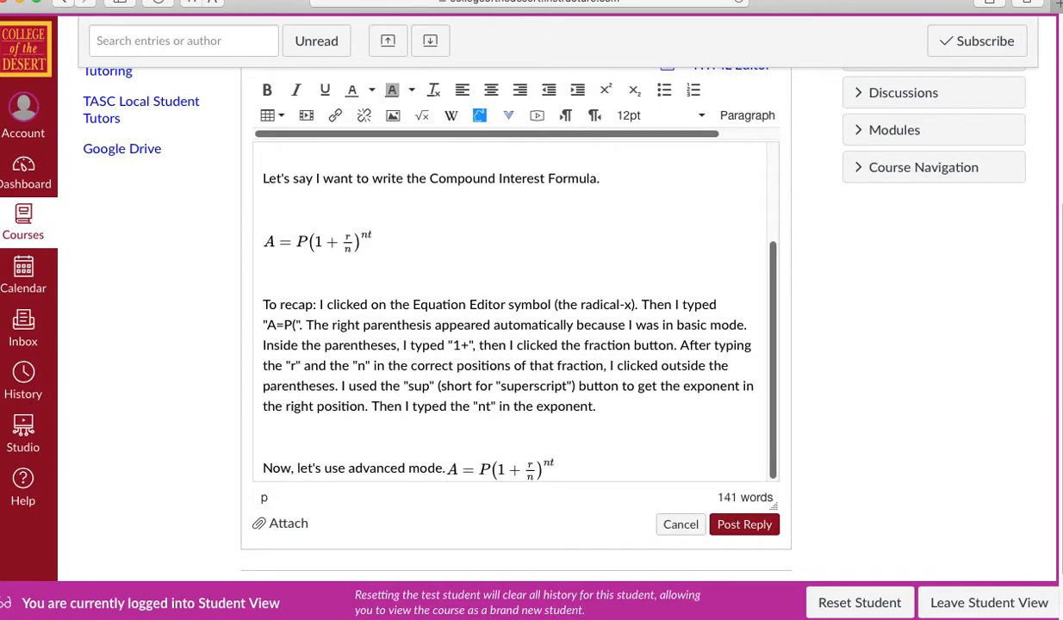
{"action": "key", "text": "Return"}
On a new line below the advanced-mode equation, write "To do this, I didn't need to use any buttons in the editor".
{"action": "scroll", "coordinate": [762, 452], "scroll_direction": "down", "scroll_amount": 1}
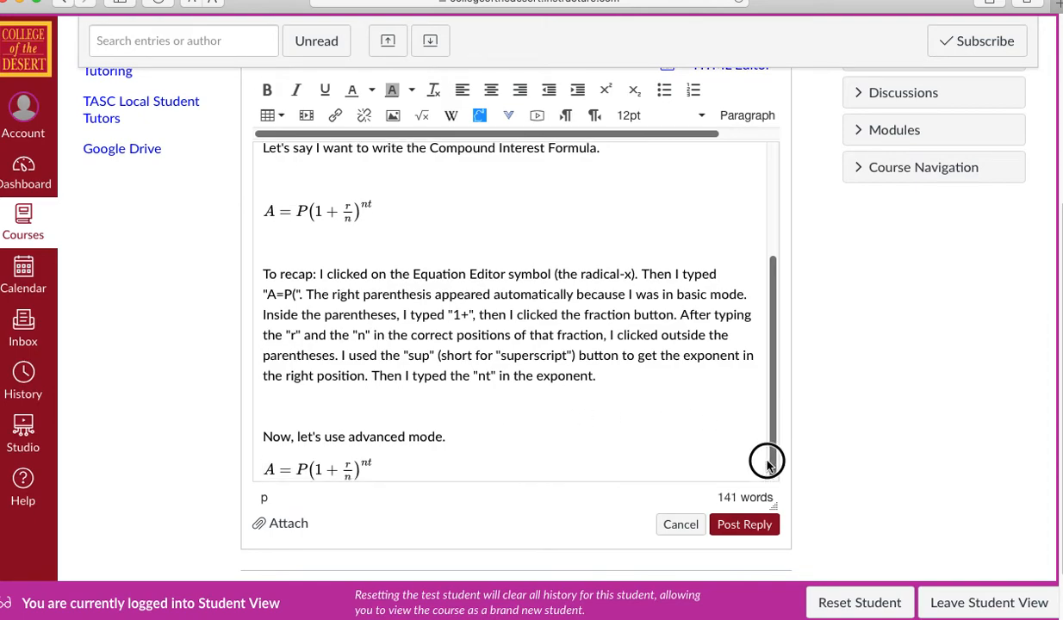
{"action": "left_click", "coordinate": [655, 472]}
{"action": "key", "text": "Return"}
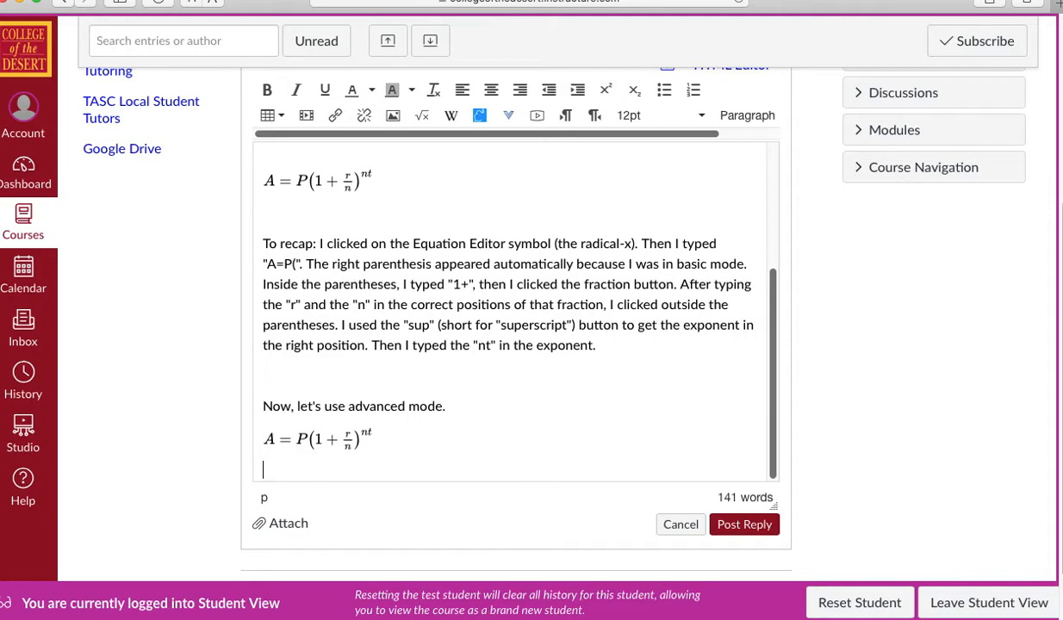
{"action": "type", "text": "To do this, I didn'"}
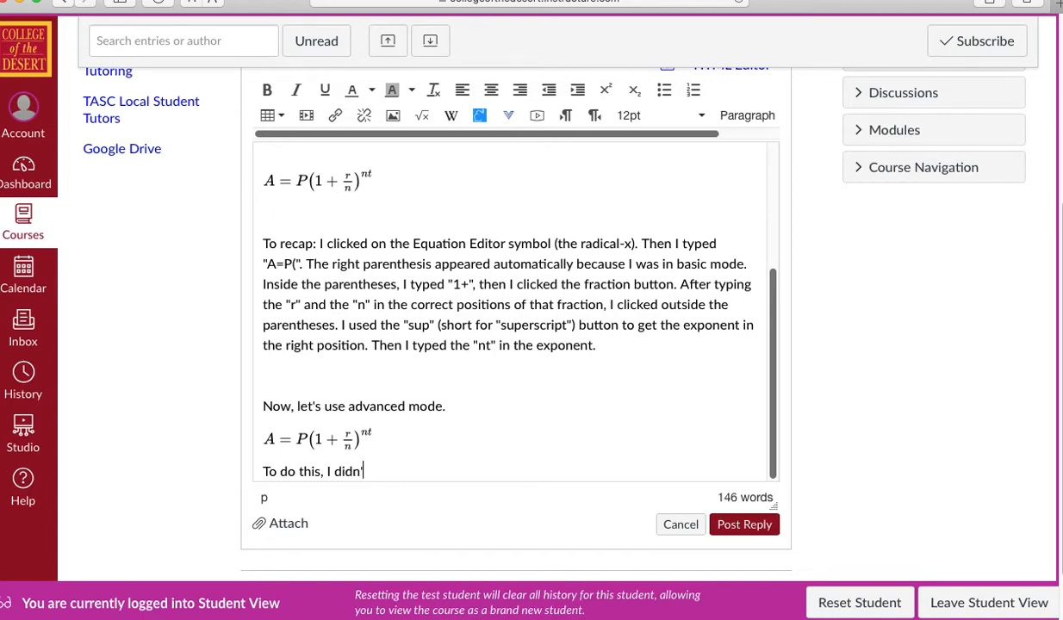
{"action": "type", "text": "t need ot use an"}
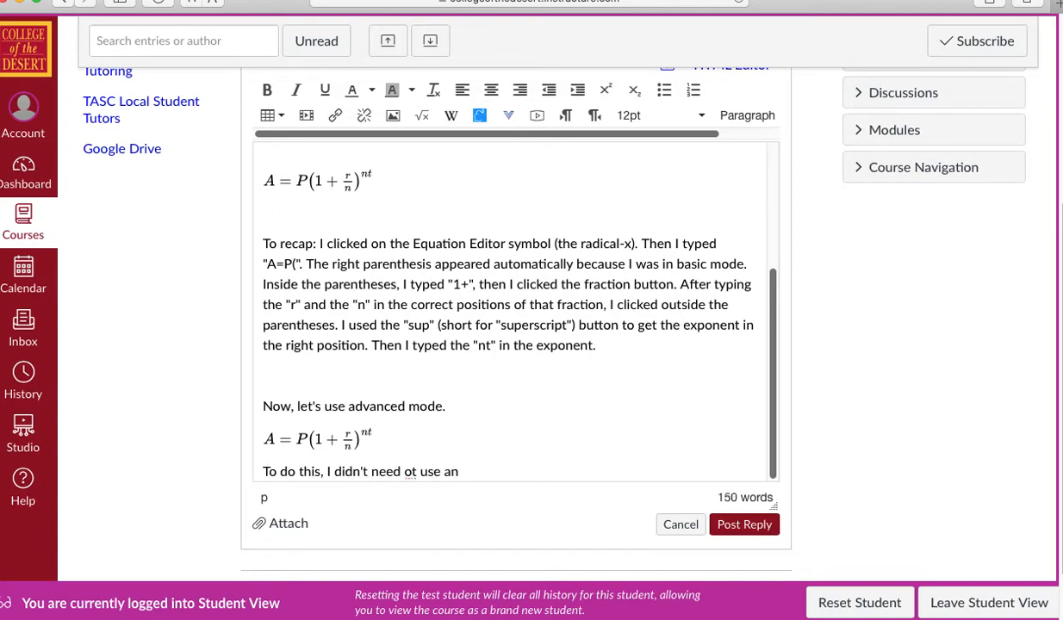
{"action": "left_click", "coordinate": [411, 471]}
{"action": "key", "text": "BackSpace"}
{"action": "key", "text": "Right"}
{"action": "type", "text": "o"}
{"action": "type", "text": "y buttons in the editor"}
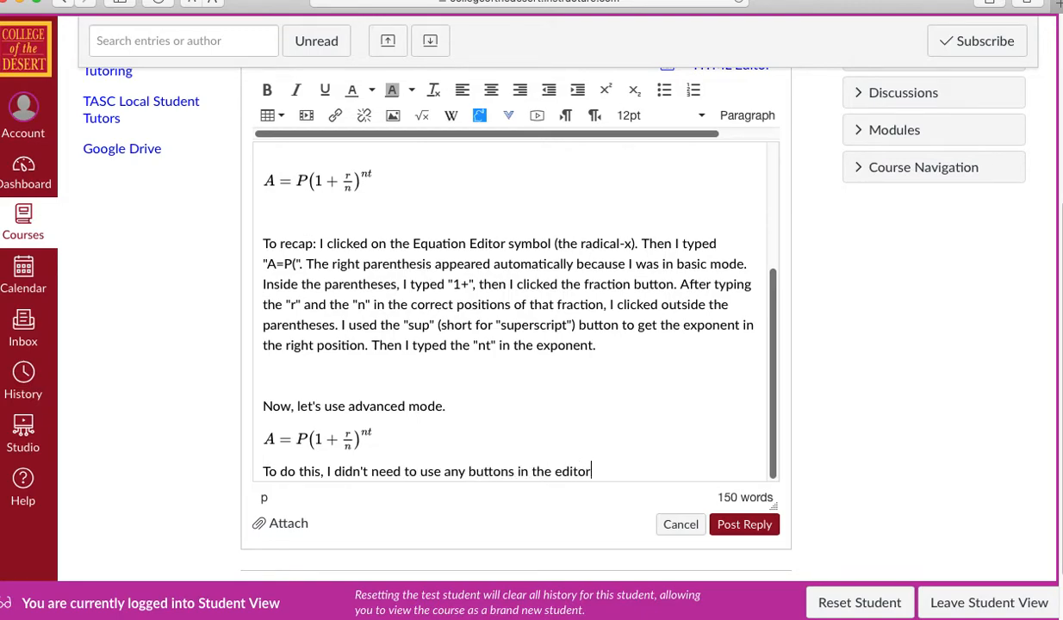
Continue the paragraph with ". However, I needed to know the LaTeX formatting rules to type it. You".
{"action": "type", "text": ". However, I needed to "}
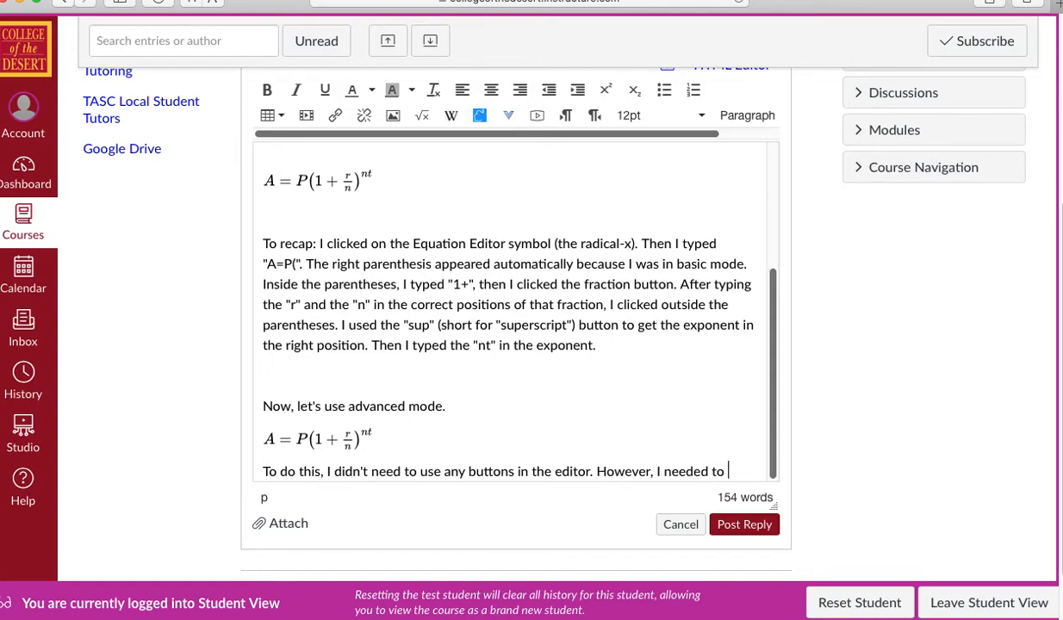
{"action": "type", "text": "know the LaTeX"}
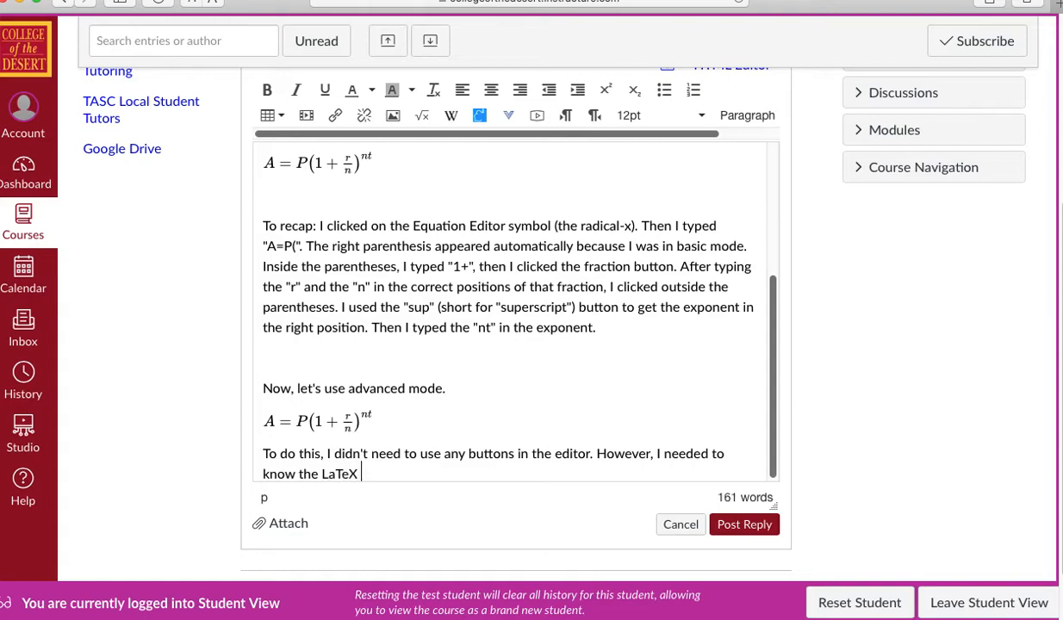
{"action": "type", "text": " formatting "}
{"action": "type", "text": "to"}
{"action": "key", "text": "BackSpace"}
{"action": "key", "text": "BackSpace"}
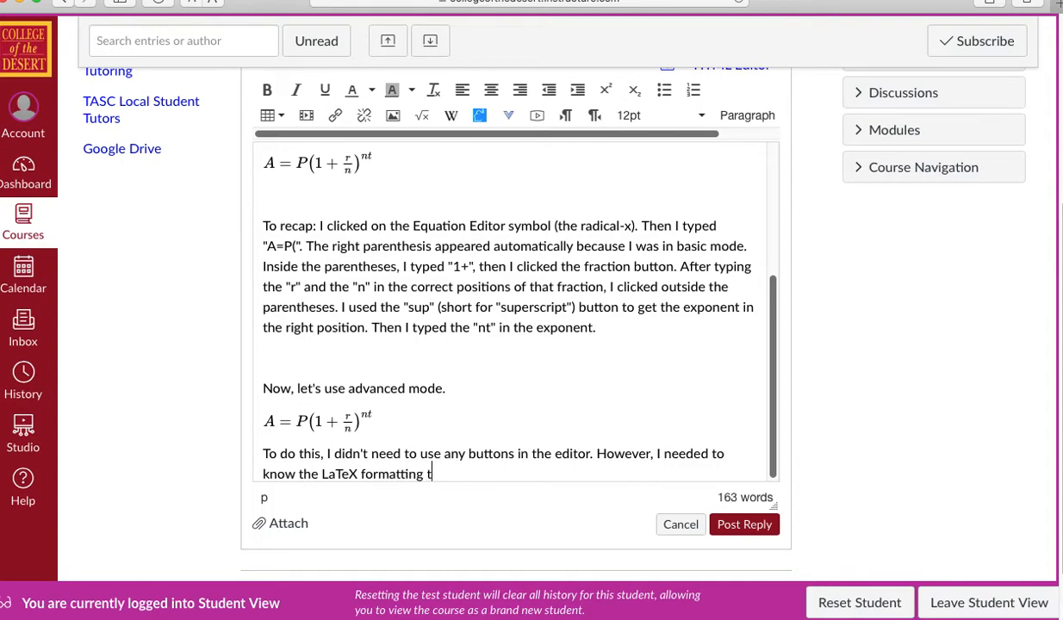
{"action": "type", "text": "rules to type it. You "}
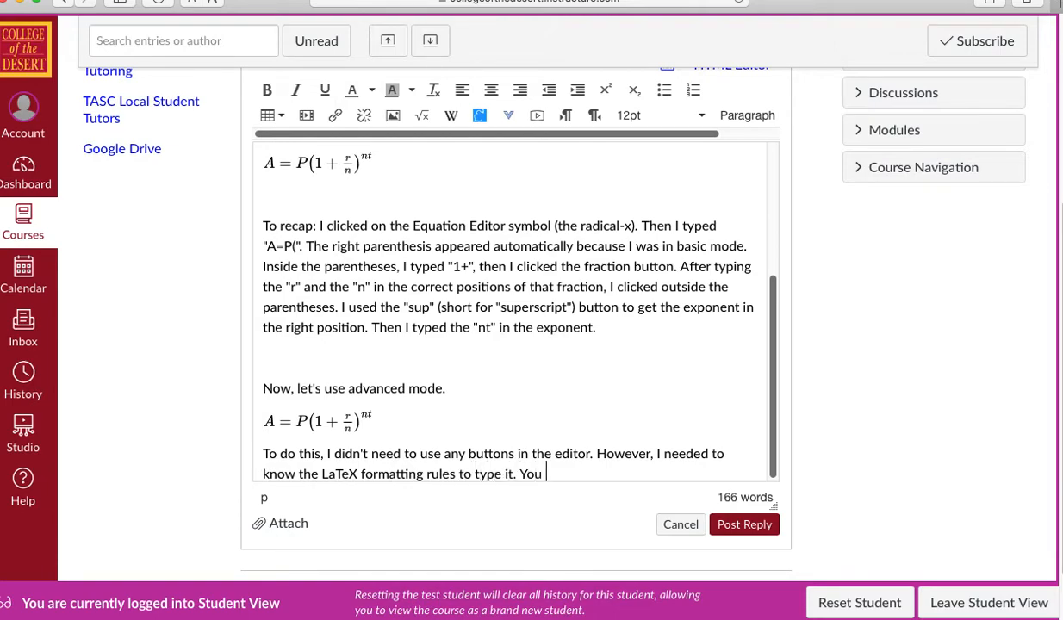
Continue the sentence after "You" with: can usually find these easily by Googling "Latex" and "how to ___".
{"action": "type", "text": "can usually "}
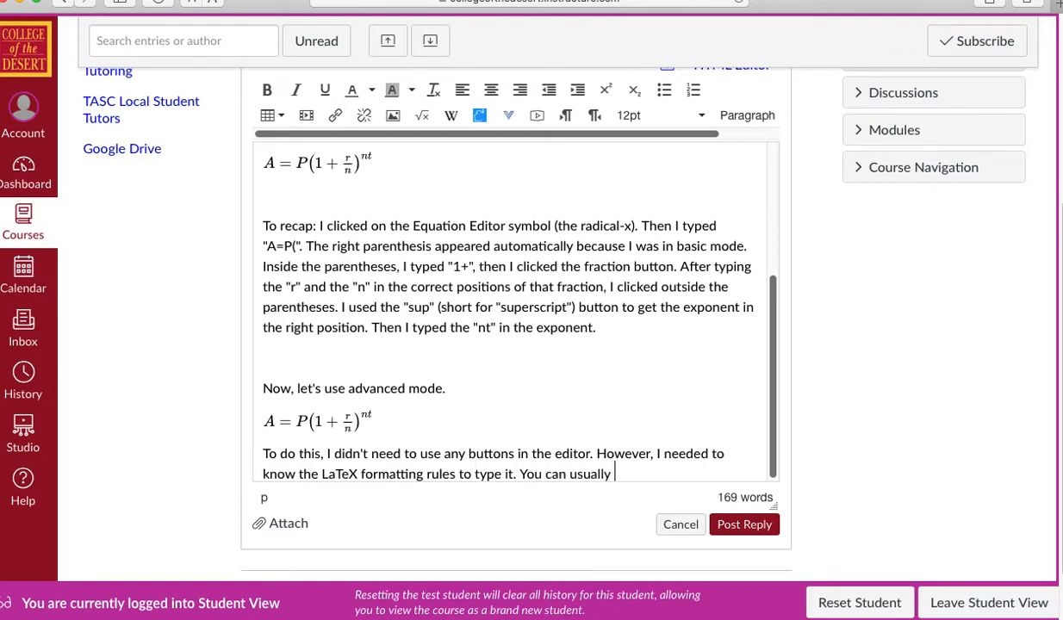
{"action": "type", "text": "find these easily "}
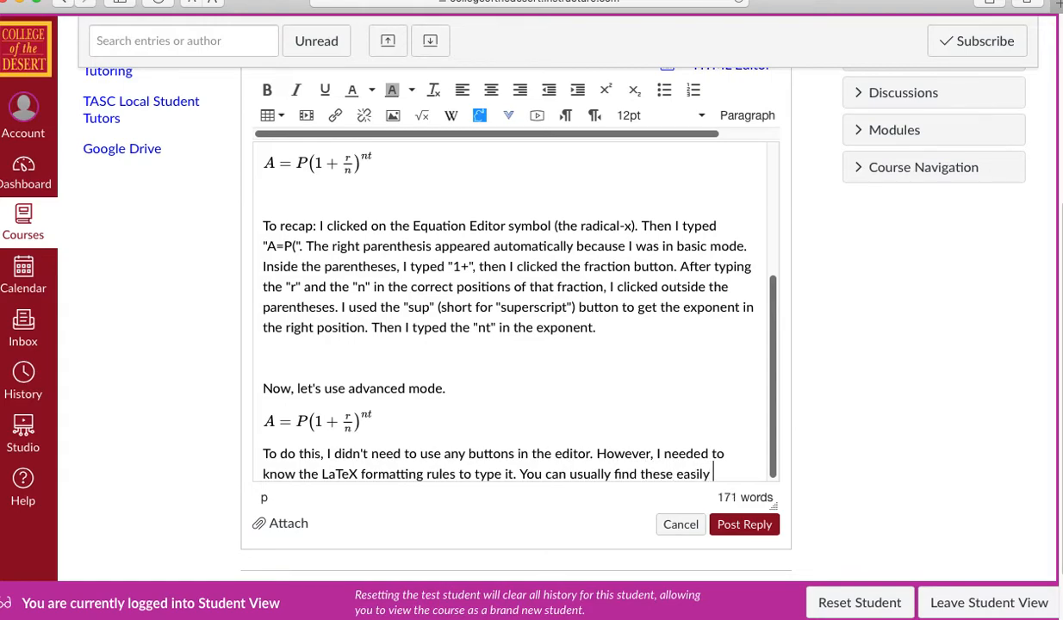
{"action": "type", "text": "by s"}
{"action": "key", "text": "BackSpace"}
{"action": "type", "text": "Googling"}
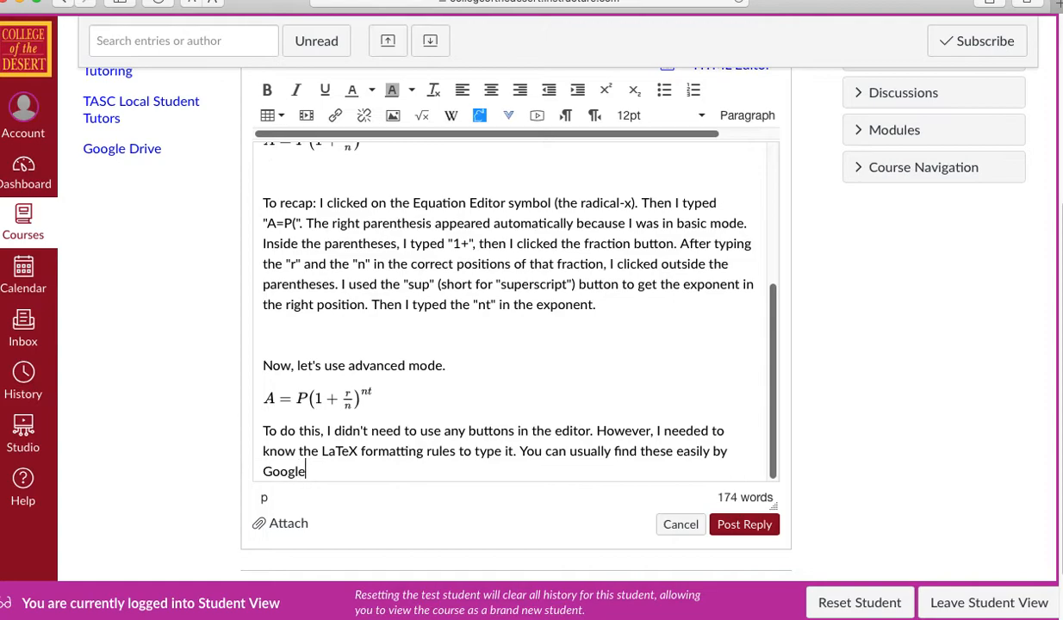
{"action": "type", "text": " \"Latex\" and \"how to ___"}
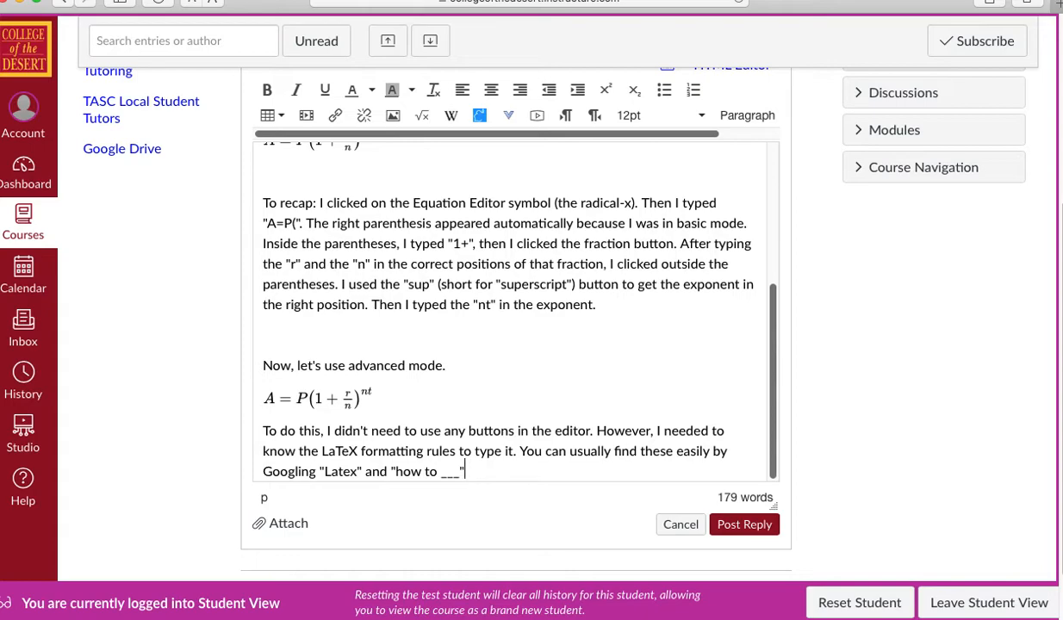
End the sentence and add: For example, "how to make fractions" and "Latex" will get you to many webpages that show this.
{"action": "type", "text": "\". For example, \"Ho"}
{"action": "key", "text": "BackSpace"}
{"action": "key", "text": "BackSpace"}
{"action": "type", "text": "how to make"}
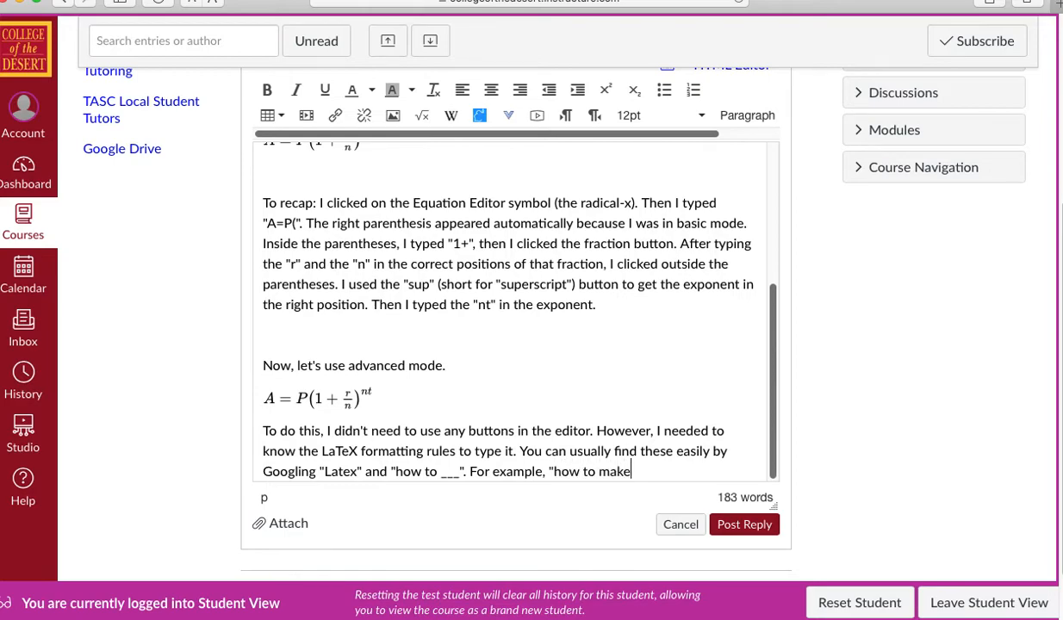
{"action": "type", "text": " fractions\""}
{"action": "type", "text": " and \""}
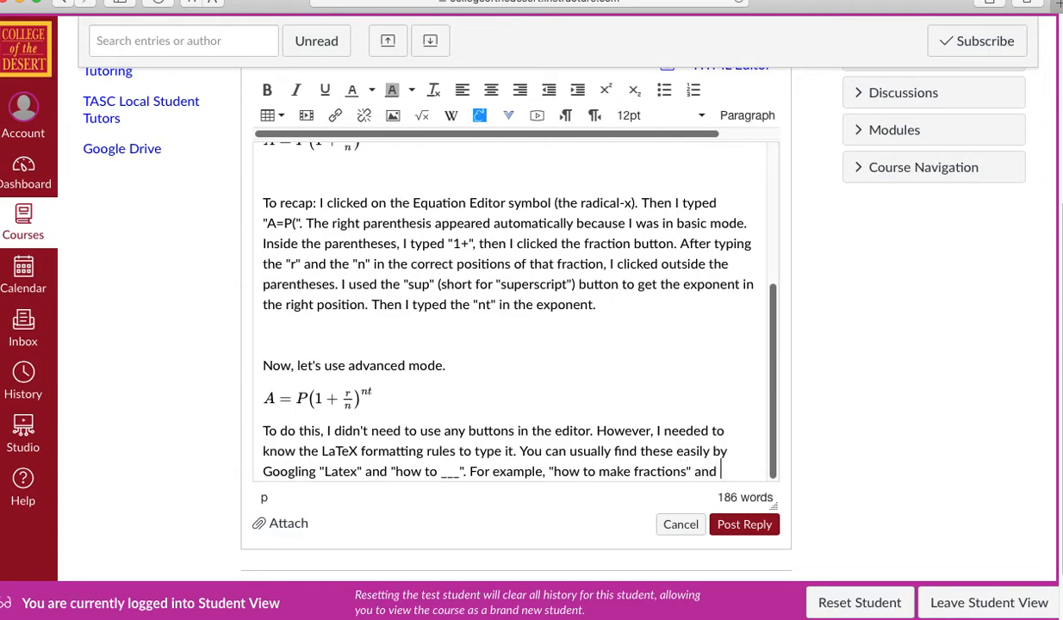
{"action": "type", "text": "Latex\""}
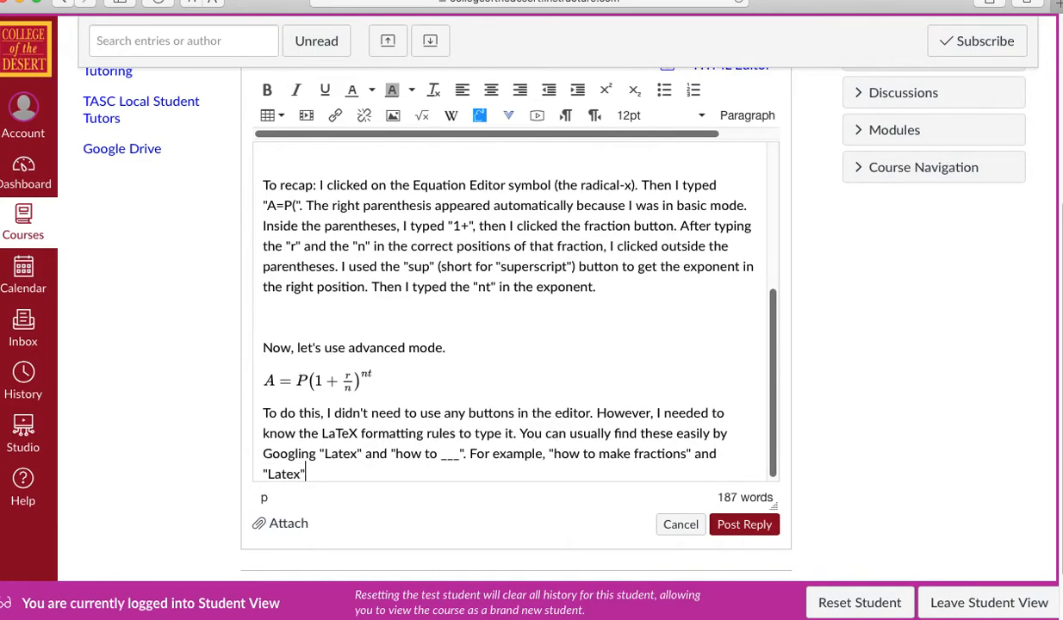
{"action": "type", "text": " will get you to many "}
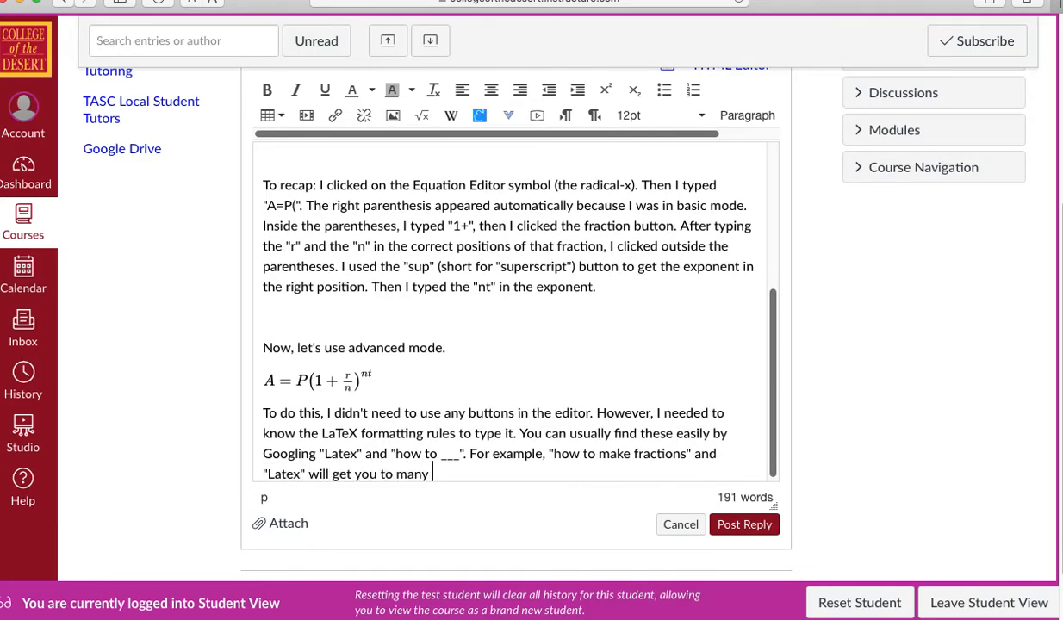
{"action": "type", "text": "webpages that show this."}
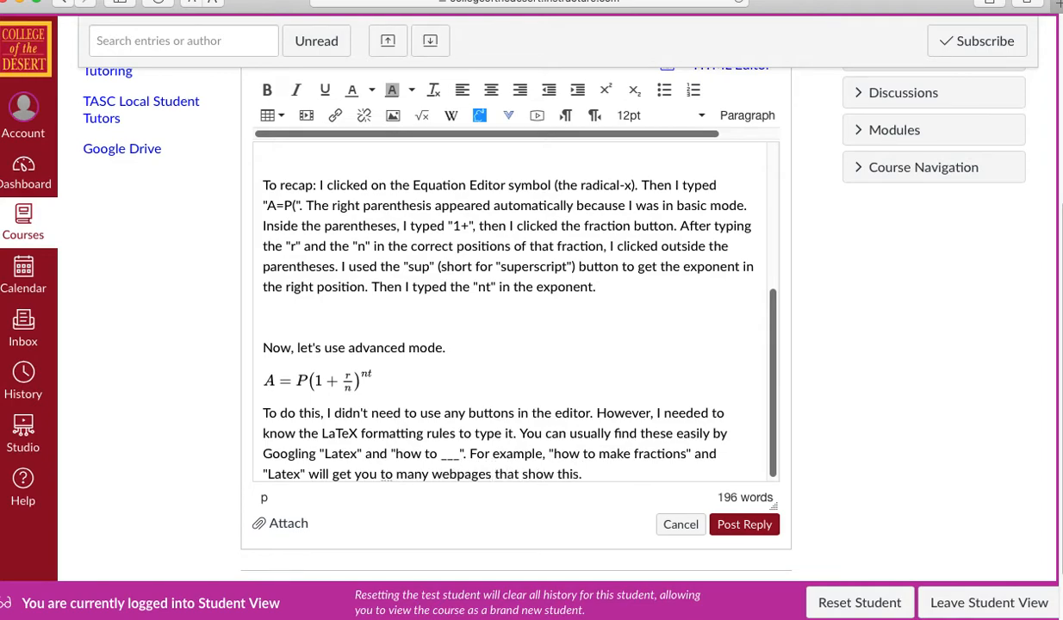
Leave a blank line below the paragraph and write "Finally, note that you can copy and paste the entire equation.".
{"action": "key", "text": "Return"}
{"action": "key", "text": "Return"}
{"action": "type", "text": "Finally, note that you can copy an dpaste"}
{"action": "key", "text": "BackSpace"}
{"action": "key", "text": "BackSpace"}
{"action": "key", "text": "BackSpace"}
{"action": "key", "text": "BackSpace"}
{"action": "key", "text": "BackSpace"}
{"action": "key", "text": "BackSpace"}
{"action": "key", "text": "BackSpace"}
{"action": "type", "text": "d paste the entire equation."}
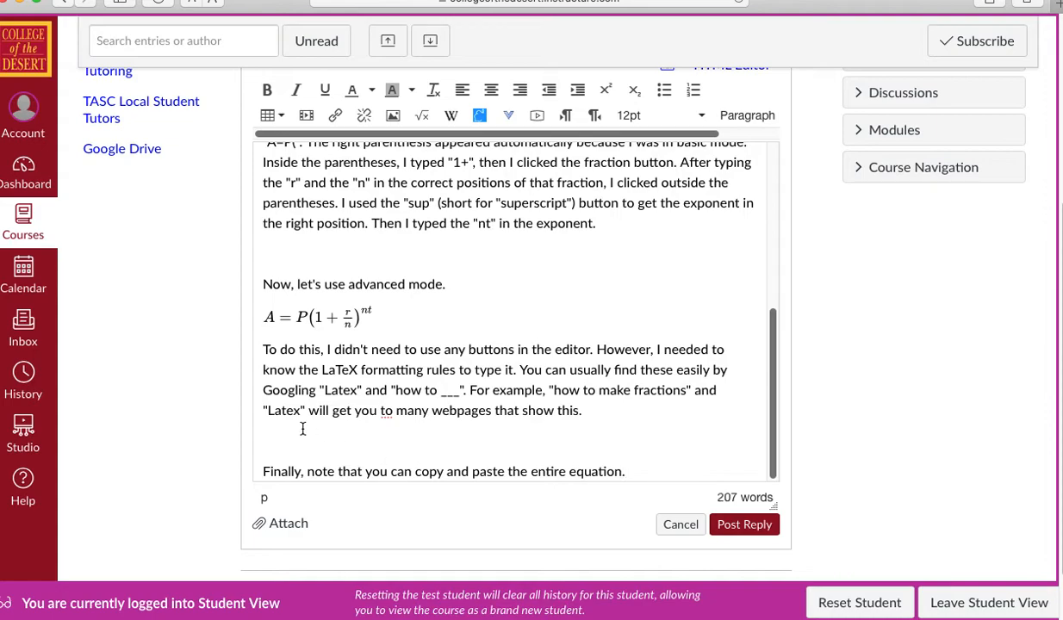
Copy the advanced-mode equation and paste it at the end of the "Finally" sentence.
{"action": "left_click", "coordinate": [292, 320]}
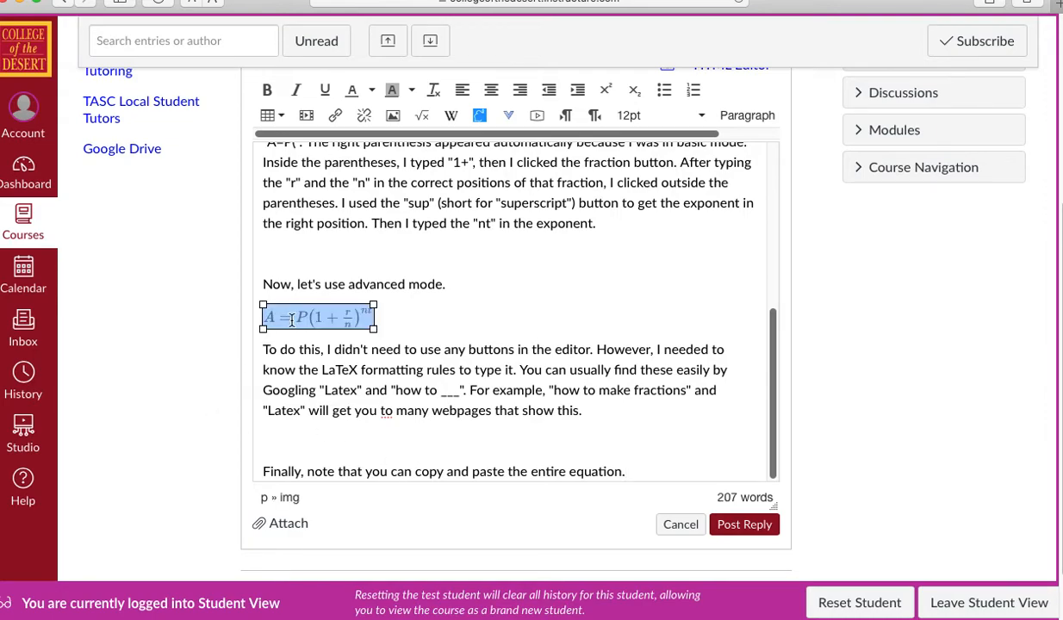
{"action": "right_click", "coordinate": [292, 320]}
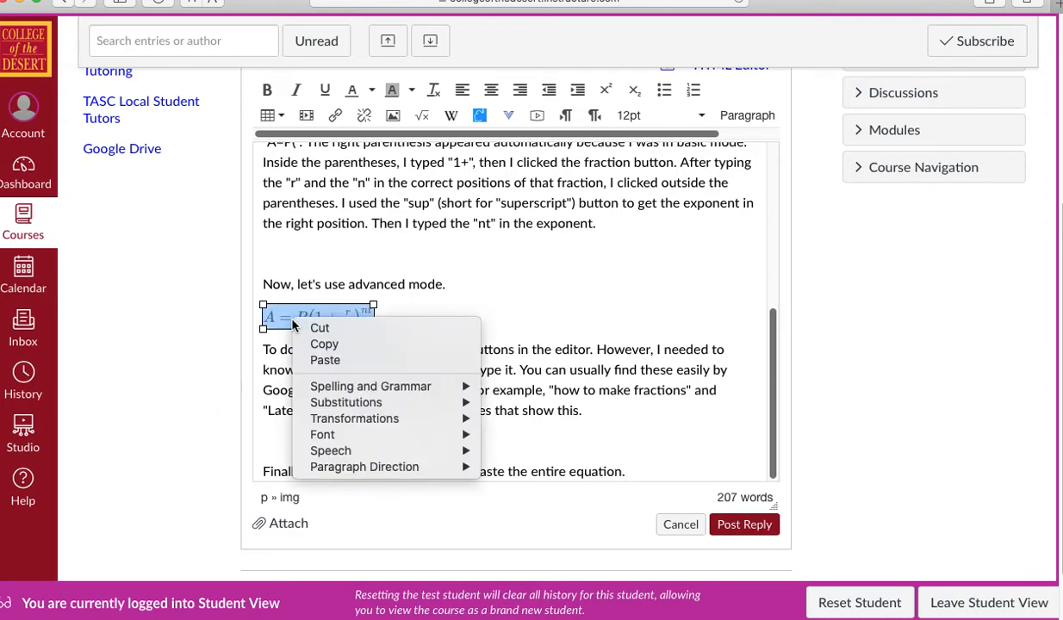
{"action": "left_click", "coordinate": [319, 344]}
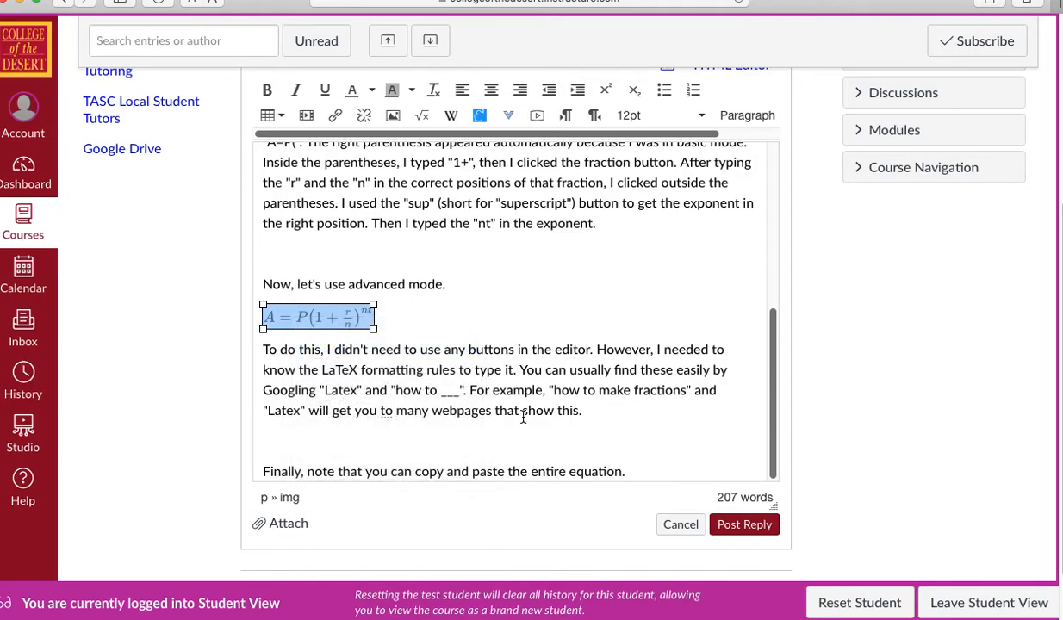
{"action": "left_click", "coordinate": [642, 471]}
{"action": "key", "text": "Return"}
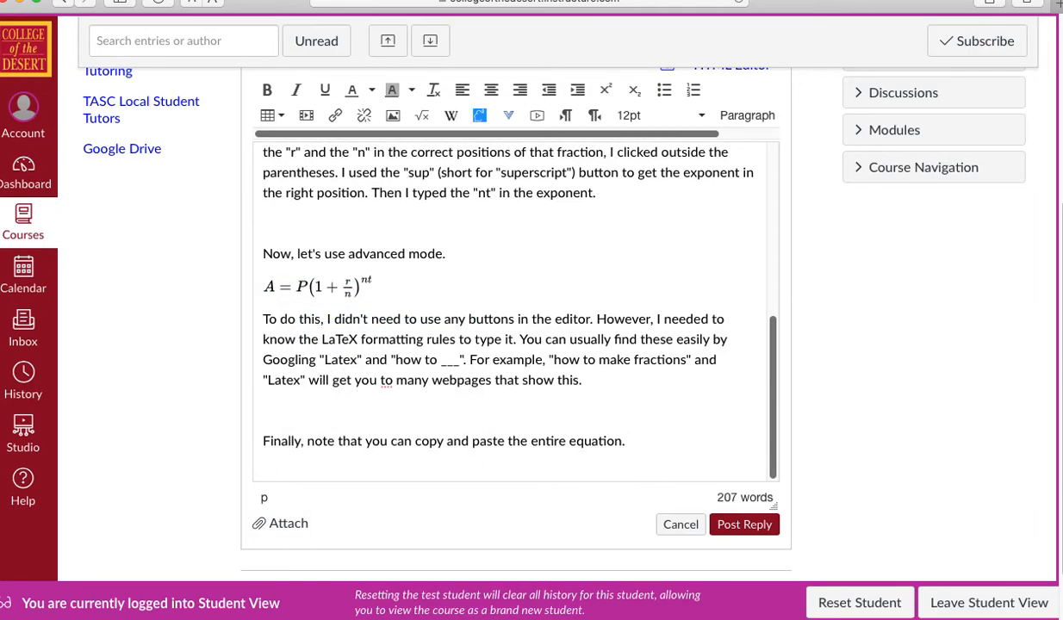
{"action": "right_click", "coordinate": [435, 438]}
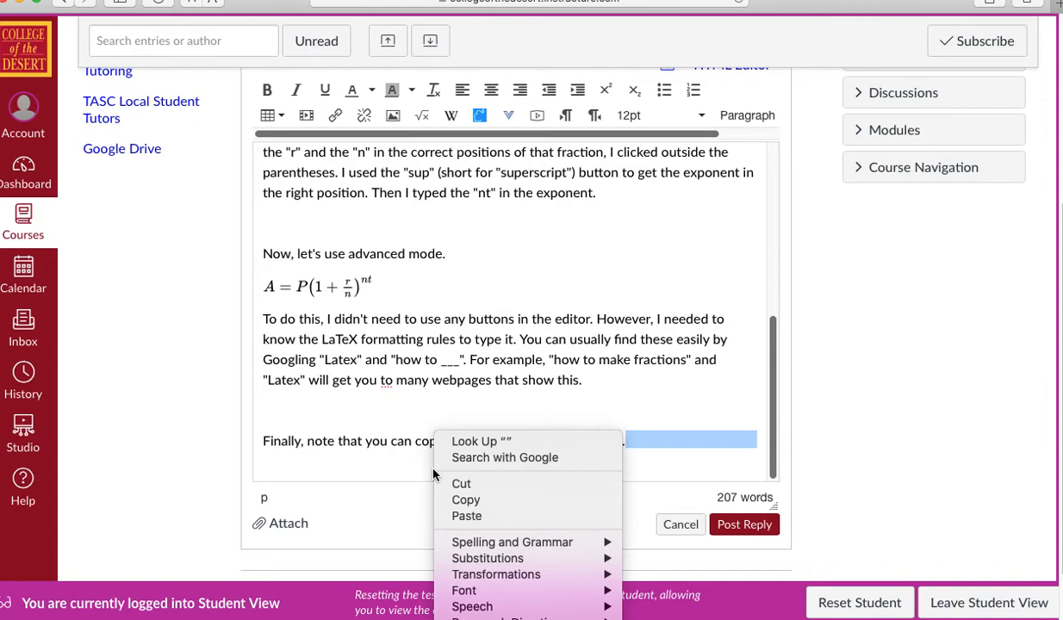
{"action": "left_click", "coordinate": [466, 516]}
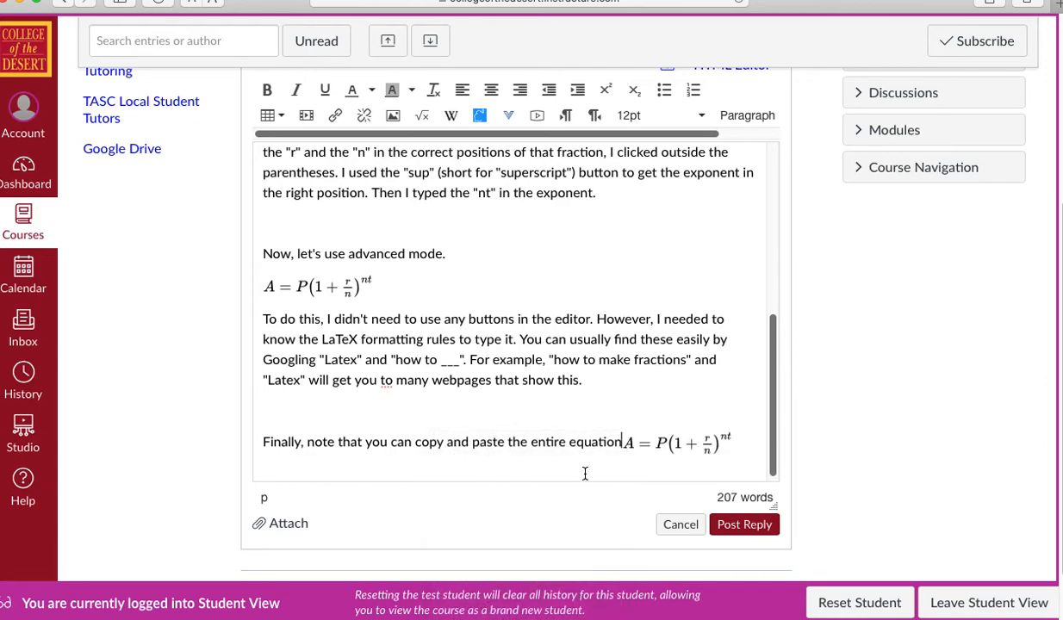
Restore the period after "entire equation" and move the pasted equation onto its own line.
{"action": "left_click", "coordinate": [642, 447]}
{"action": "key", "text": "Left"}
{"action": "type", "text": "."}
{"action": "key", "text": "Return"}
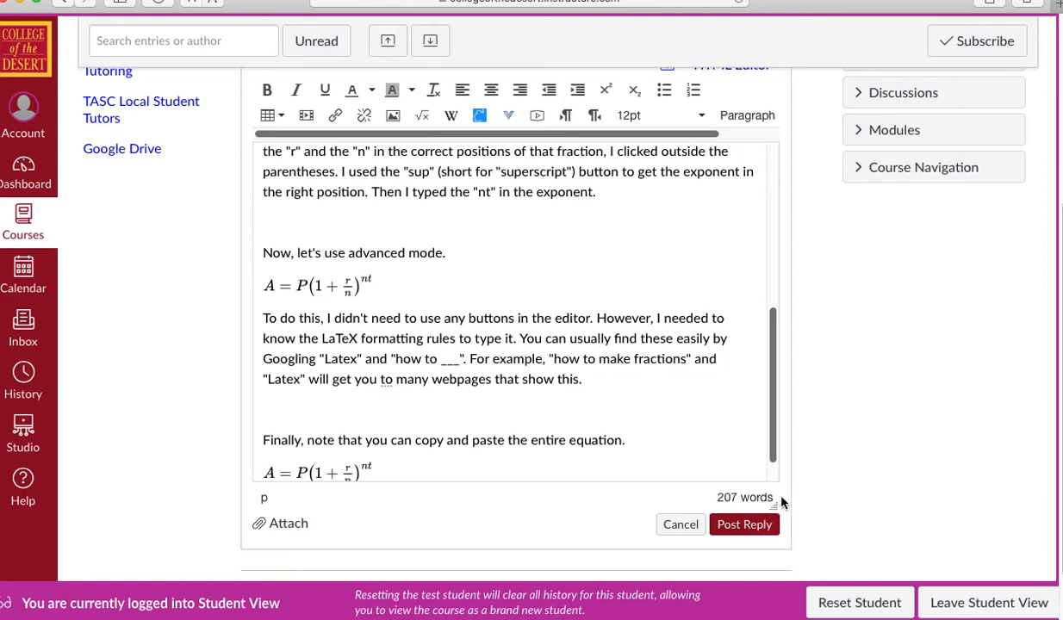
Below the pasted equation, after a blank line, write "If you want to copy and paste only part of it, you'll have to go into the equation editor.".
{"action": "left_click", "coordinate": [711, 467]}
{"action": "key", "text": "Return"}
{"action": "key", "text": "Return"}
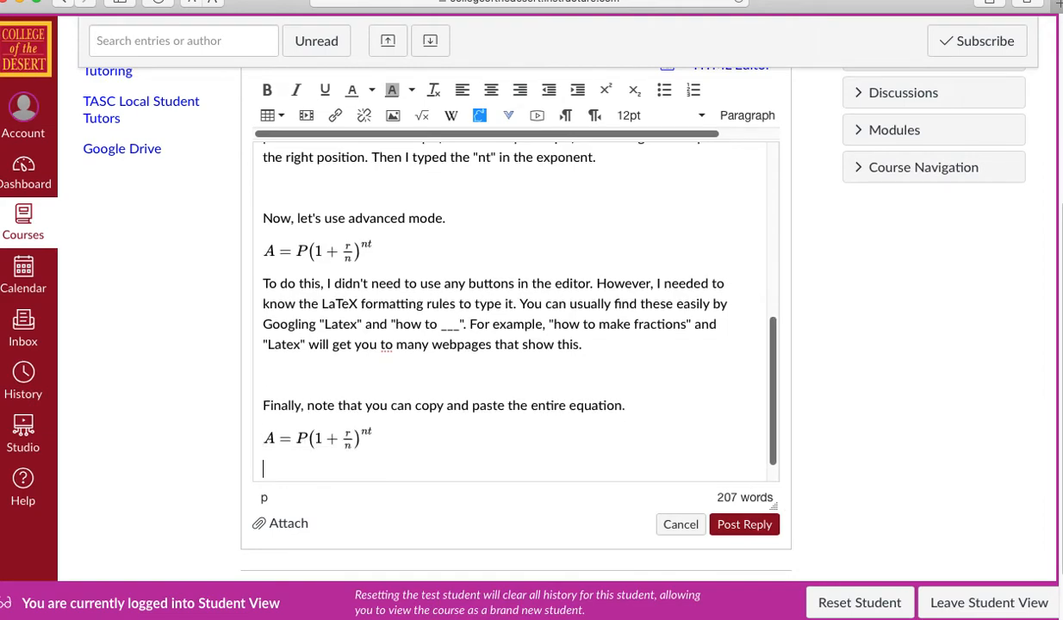
{"action": "type", "text": "want"}
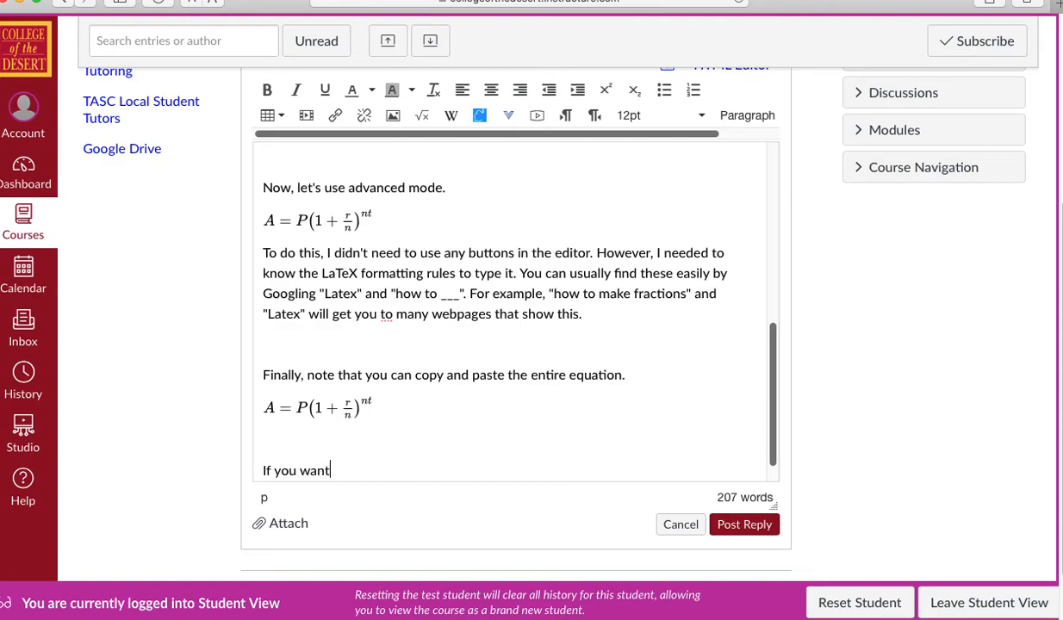
{"action": "type", "text": " to copy and past"}
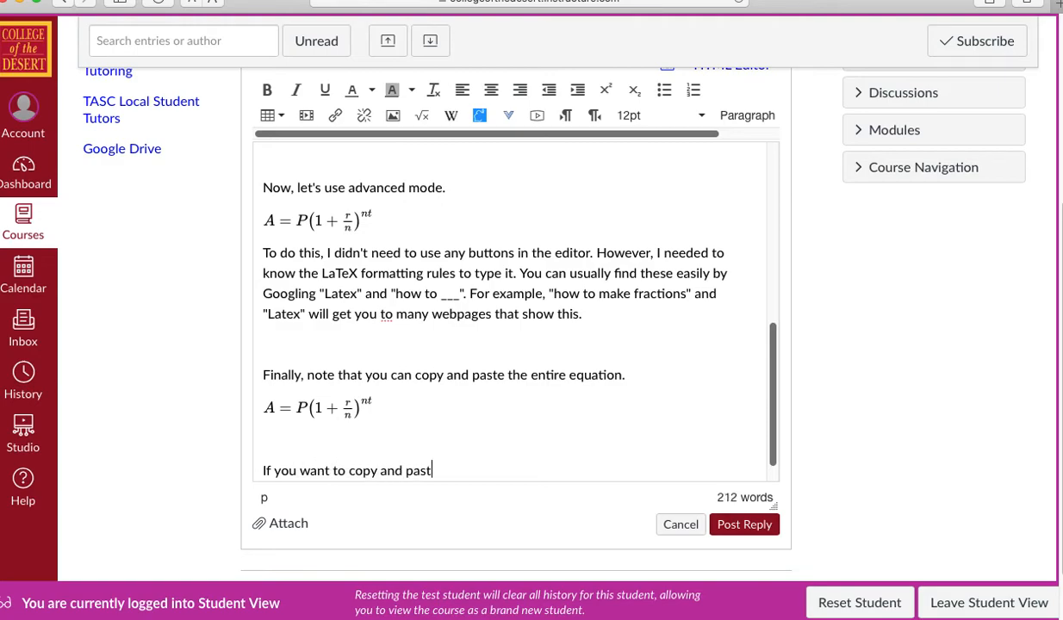
{"action": "type", "text": "e only part of it, you'll have to go into the "}
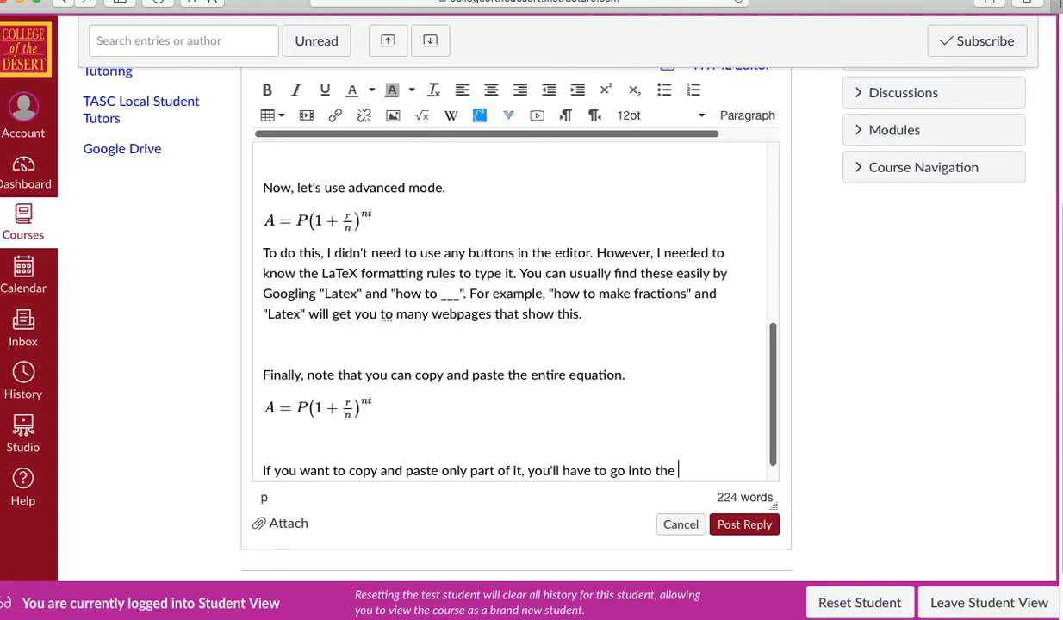
{"action": "type", "text": "equation d"}
{"action": "type", "text": "ditor"}
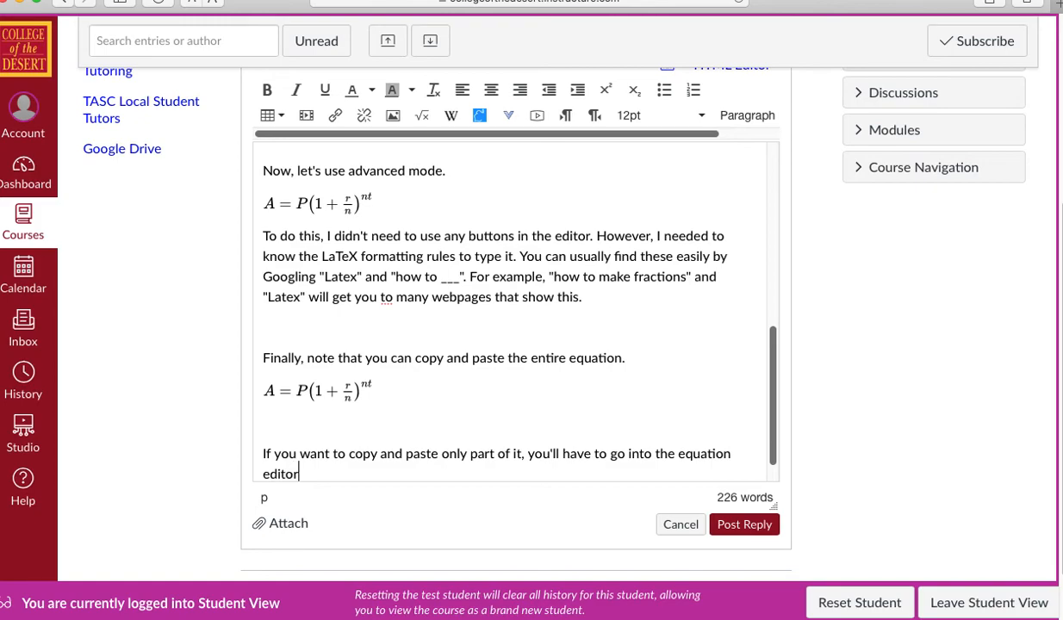
{"action": "type", "text": "."}
{"action": "key", "text": "Return"}
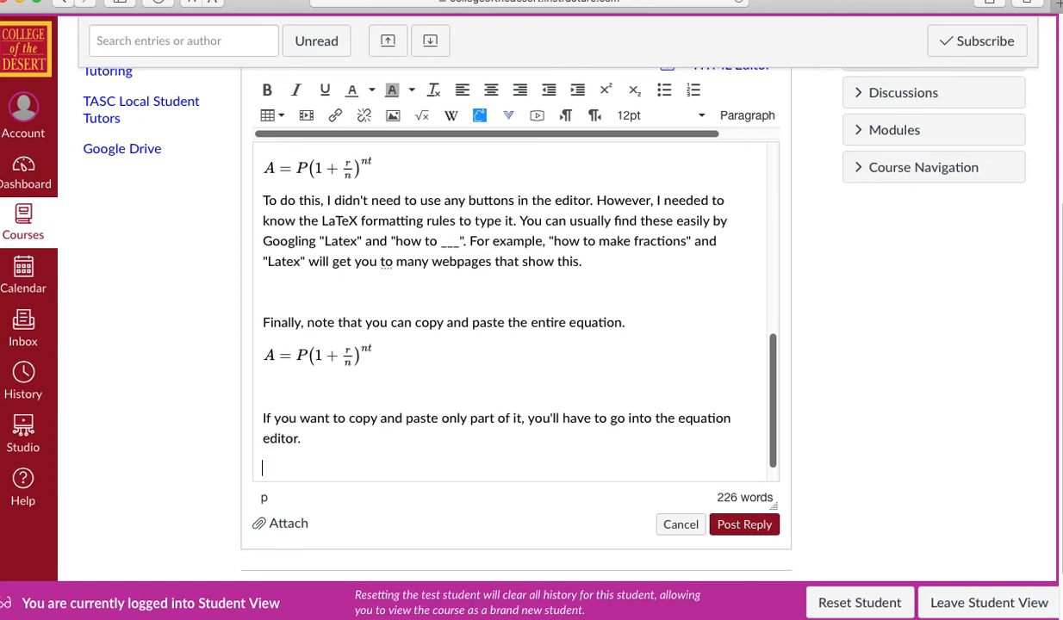
Paste the equation below that sentence and edit it in the equation editor, removing A=P from the LaTeX code.
{"action": "key", "text": "super+v"}
{"action": "left_click", "coordinate": [348, 473]}
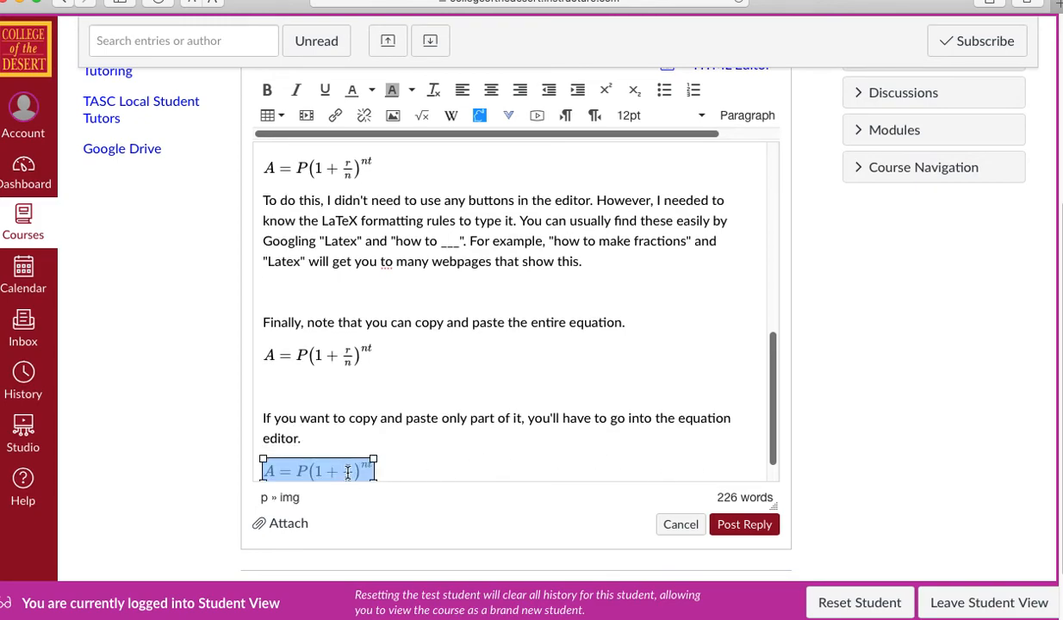
{"action": "left_click", "coordinate": [422, 118]}
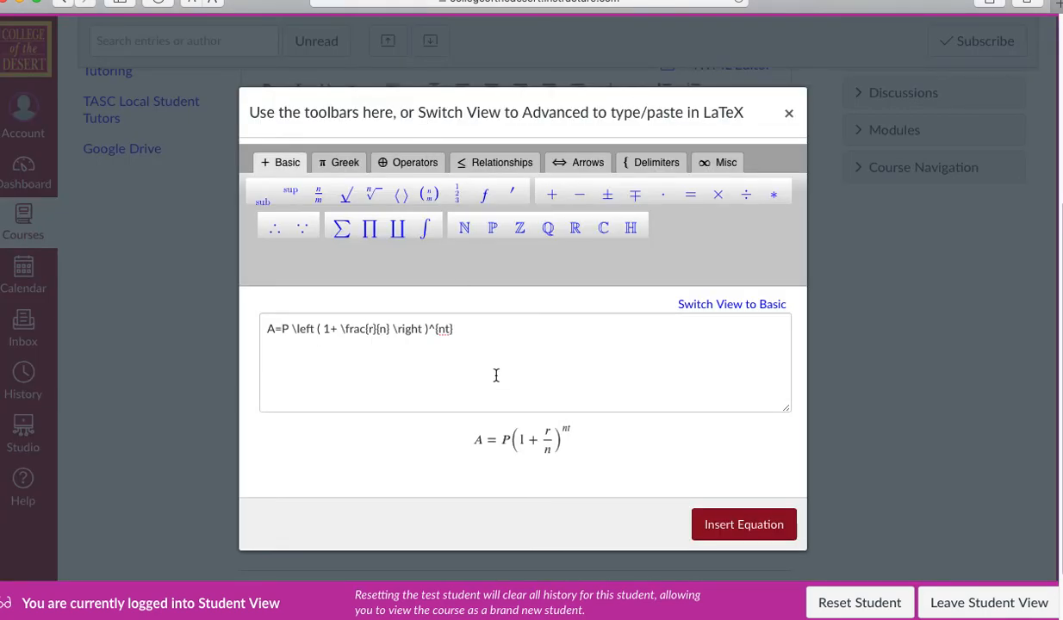
{"action": "left_click", "coordinate": [290, 329]}
{"action": "key", "text": "BackSpace"}
{"action": "key", "text": "BackSpace"}
{"action": "key", "text": "BackSpace"}
{"action": "left_click", "coordinate": [704, 523]}
{"action": "left_click", "coordinate": [483, 468]}
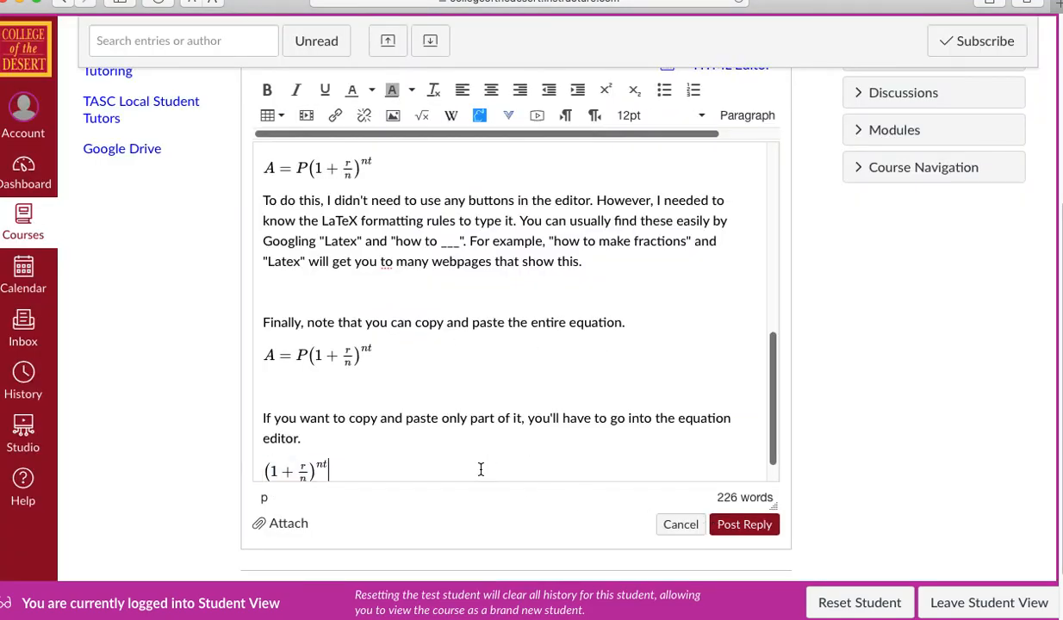
Leave a blank line below the partial equation and write the closing line "I hope you found this useful".
{"action": "left_click_drag", "start_coordinate": [774, 437], "coordinate": [772, 466]}
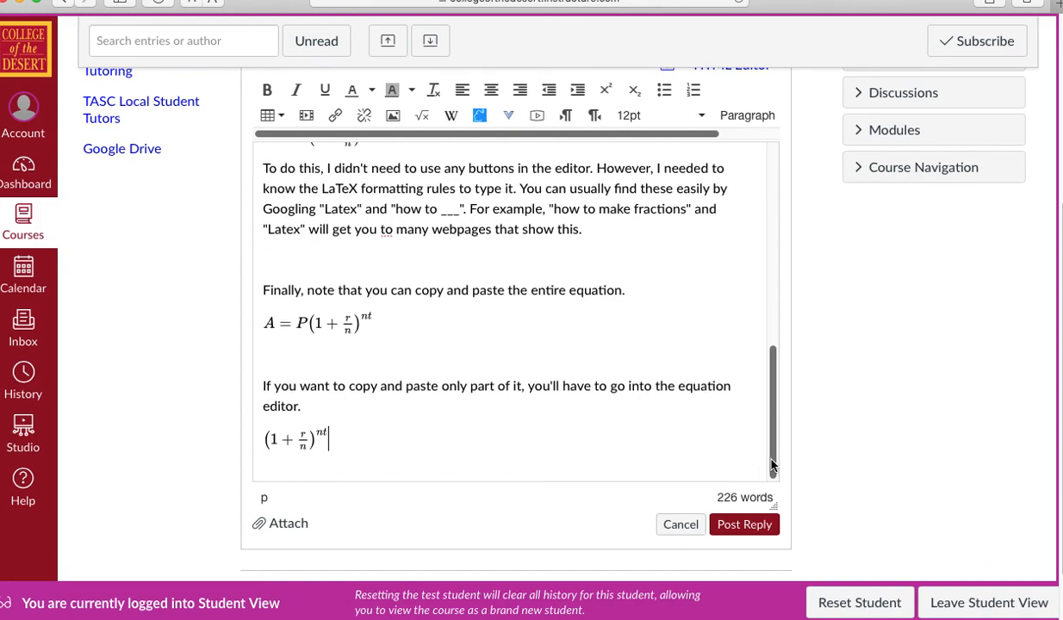
{"action": "key", "text": "Return"}
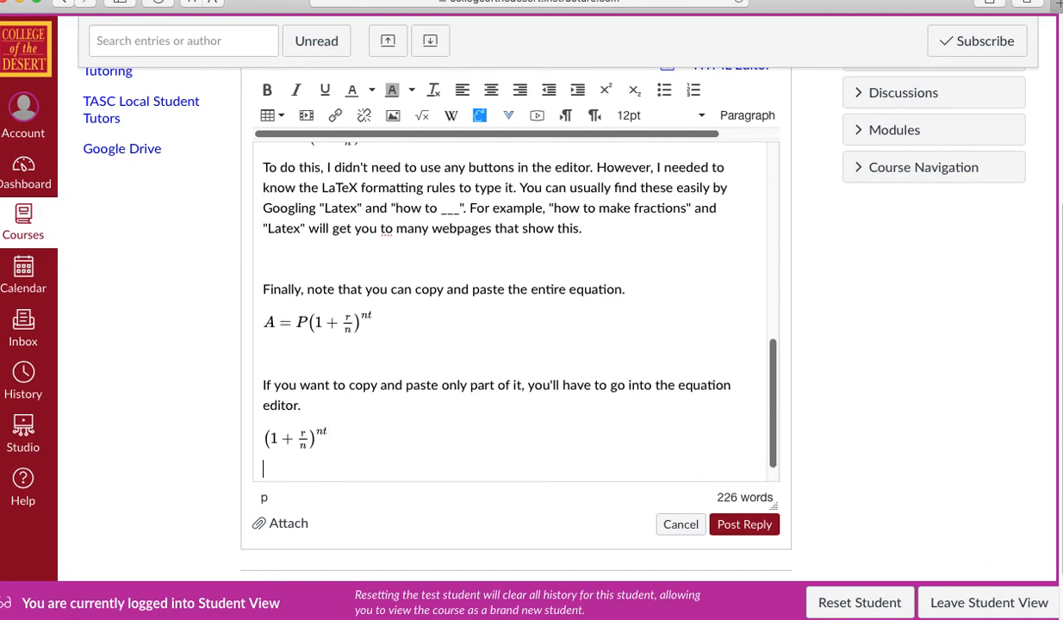
{"action": "type", "text": "I hope you"}
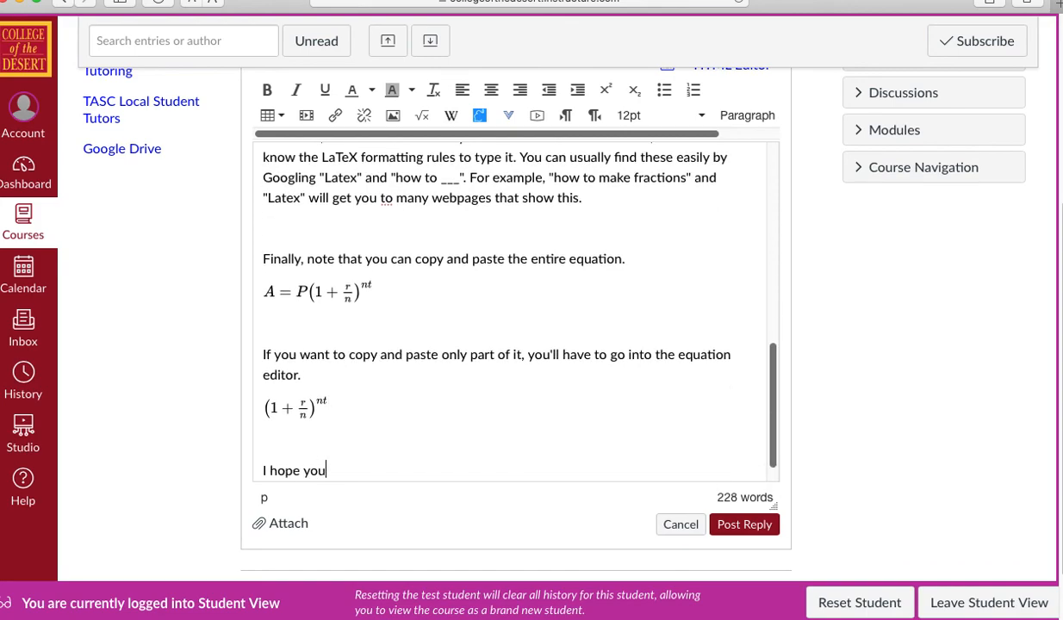
{"action": "type", "text": " found this useful"}
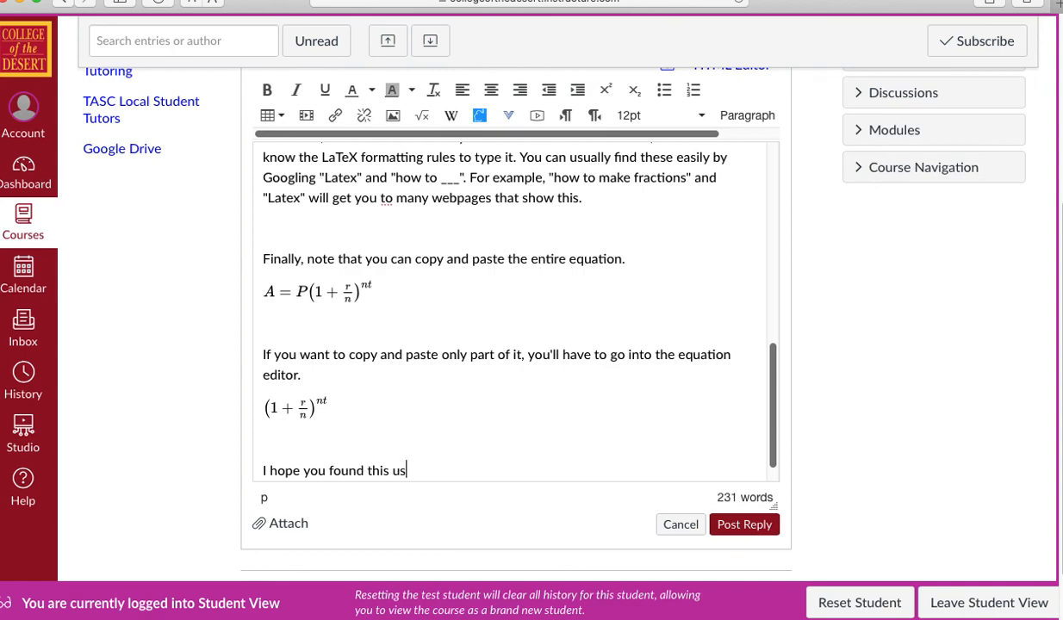